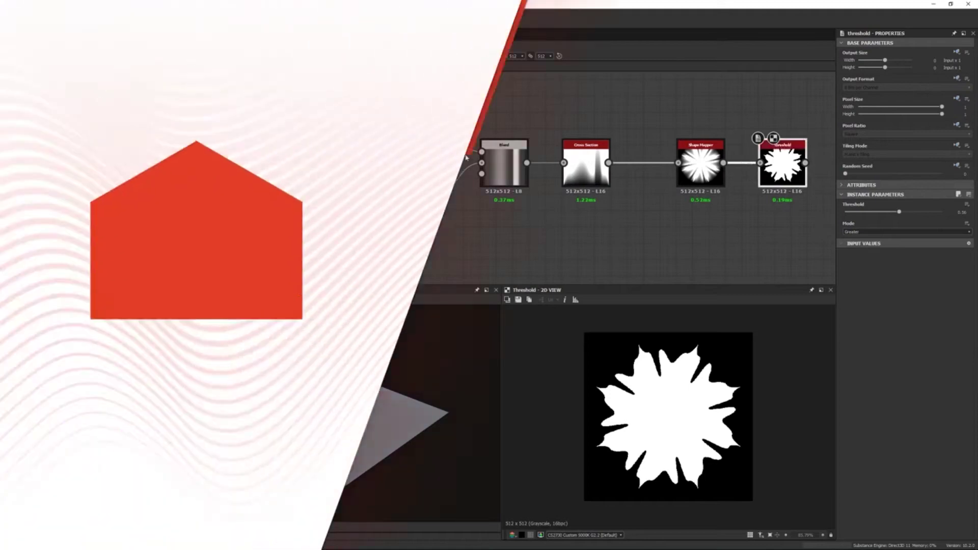
- Raise the Blend node's opacity to about 0.74
mouse_move(846, 203)
left_mouse_down()
mouse_move(916, 202)
mouse_move(920, 223)
left_mouse_up()
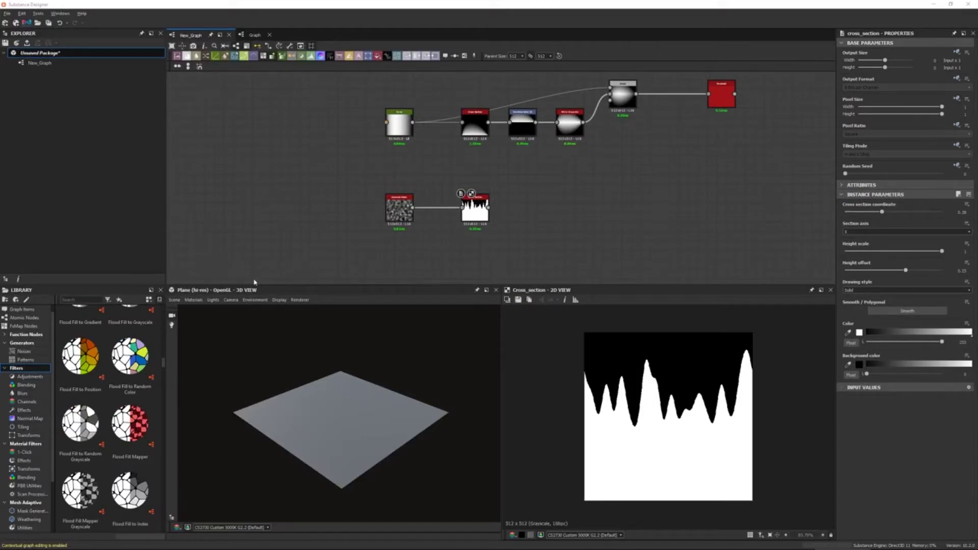
- Show the Effects library category and zoom the graph onto the Gaussian Noise and Cross Section nodes
left_click(41, 410)
scroll(130, 387, "up", 5)
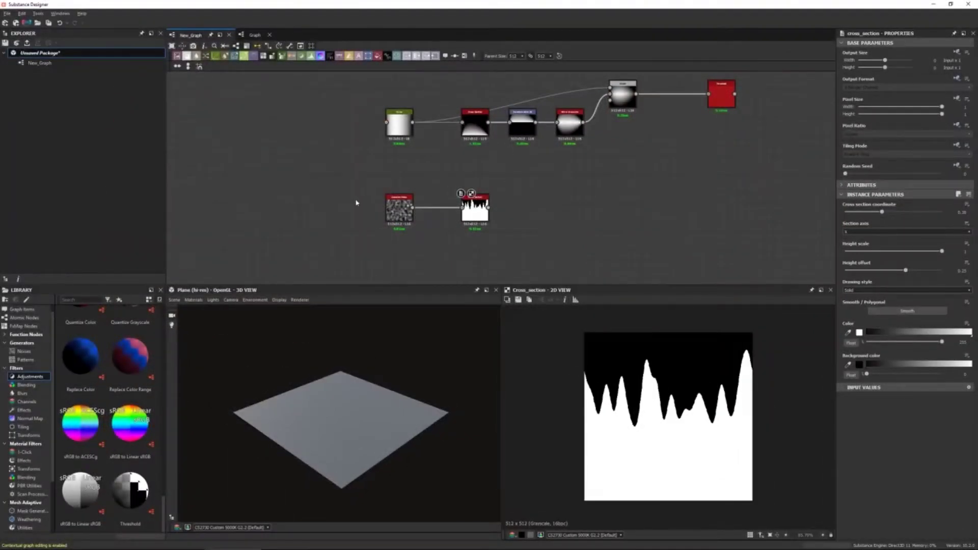
scroll(354, 207, "up", 5)
middle_click_drag(345, 201, 314, 186)
- Preview Gaussian Noise, then set Cross Section's coordinate to about 0.35 and drawing style to Line
double_click(394, 195)
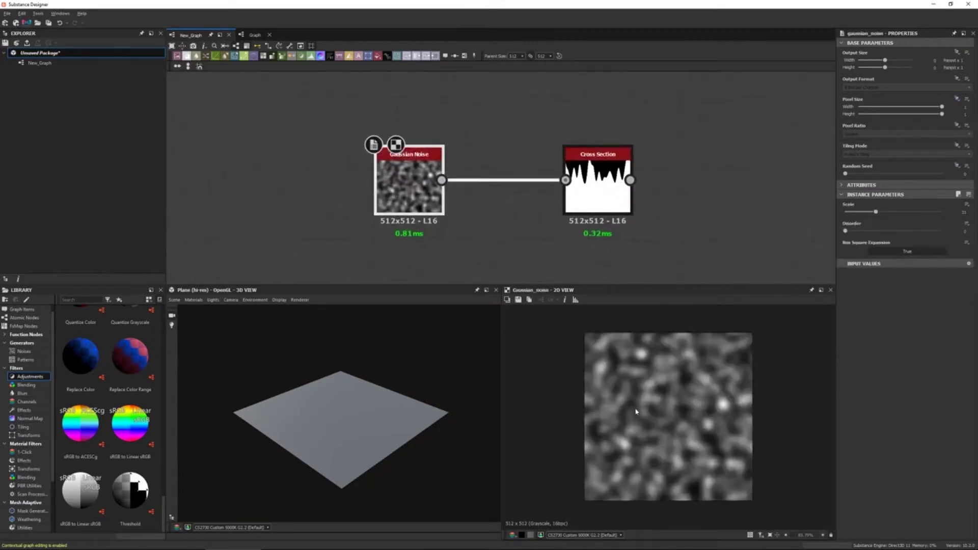
double_click(598, 198)
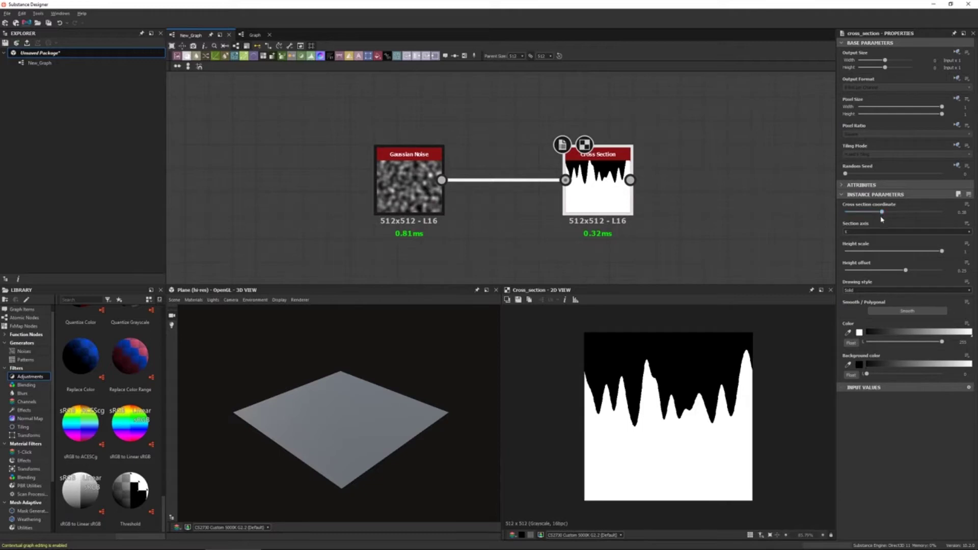
left_click_drag(884, 214, 919, 220)
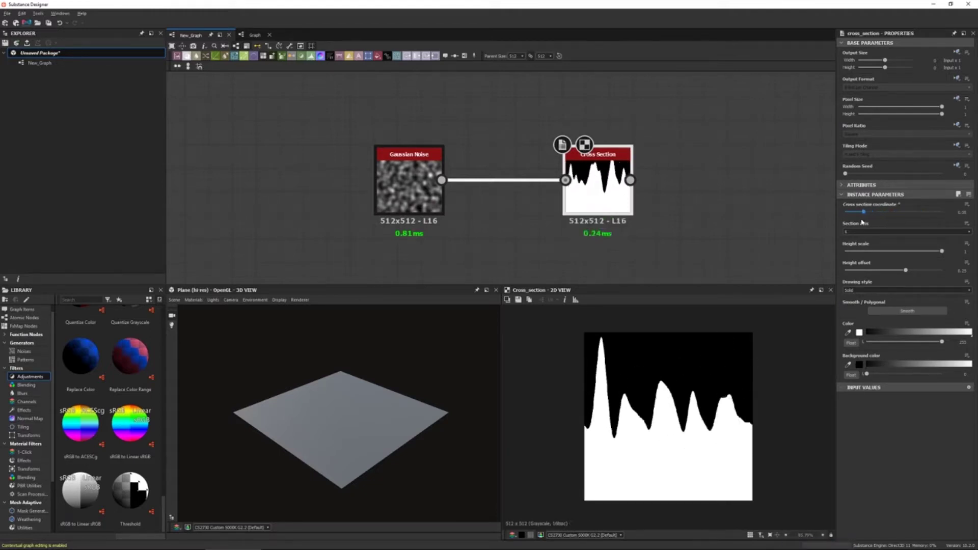
mouse_move(919, 220)
left_mouse_down()
mouse_move(882, 224)
mouse_move(896, 238)
left_mouse_up()
left_click(874, 289)
left_click(876, 298)
- Nudge the cross-section coordinate and make the line style Solid, about 0.026 thick
mouse_move(886, 228)
left_mouse_down()
mouse_move(878, 222)
mouse_move(894, 227)
left_mouse_up()
left_click(855, 349)
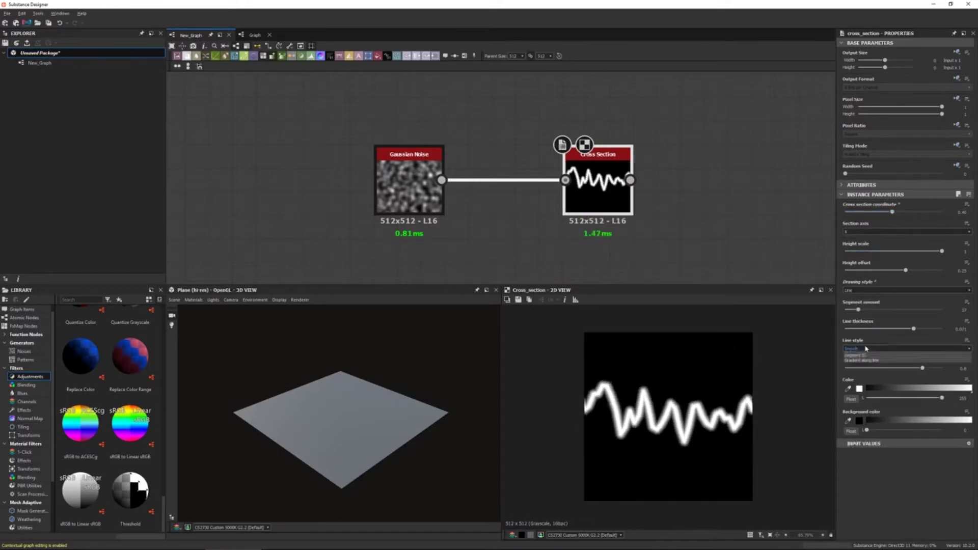
left_click(858, 361)
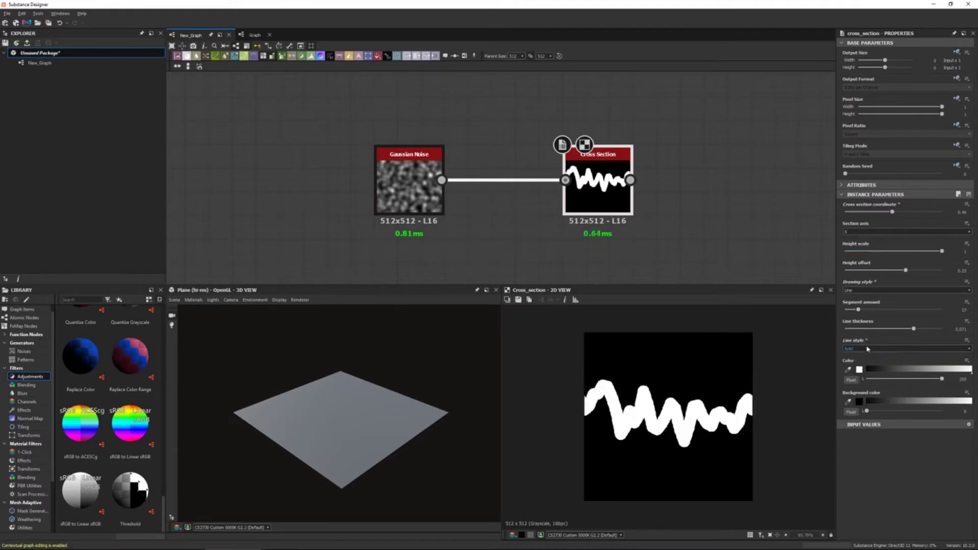
left_click(867, 349)
left_click(863, 360)
left_click_drag(913, 329, 860, 329)
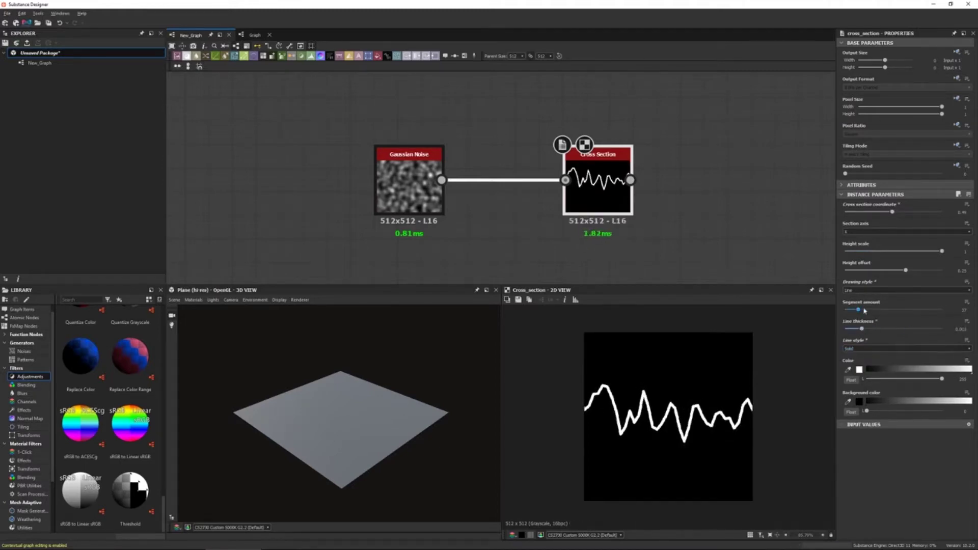
- Raise the segment amount, lower smoothness, and shade the line by Segment ID
mouse_move(859, 310)
left_mouse_down()
mouse_move(869, 310)
mouse_move(860, 309)
mouse_move(872, 329)
left_mouse_up()
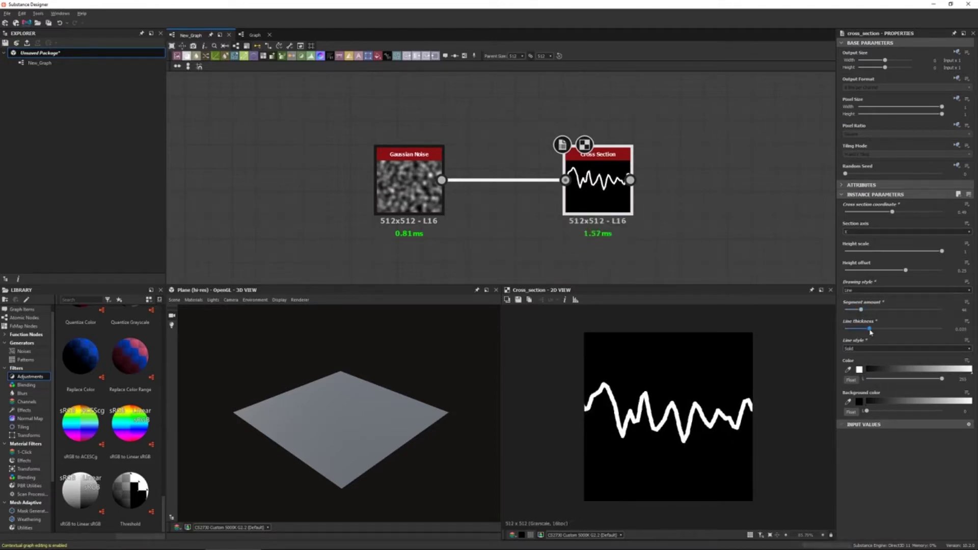
left_click(867, 349)
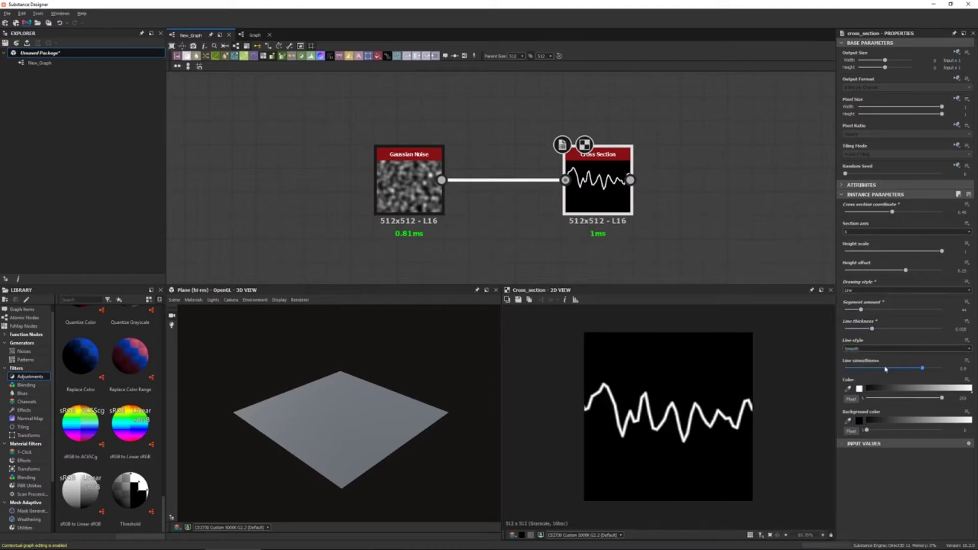
left_click_drag(873, 371, 855, 373)
left_click(866, 348)
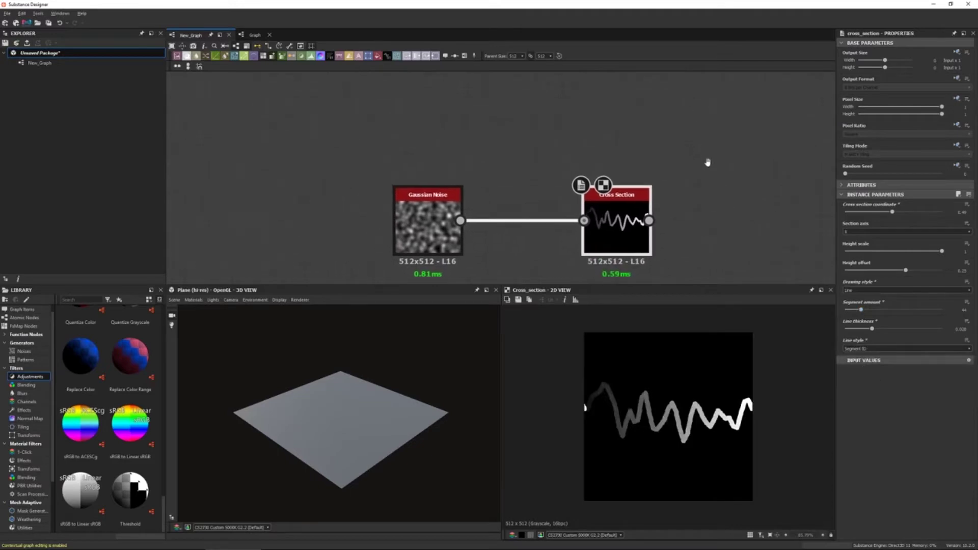
mouse_move(692, 240)
middle_mouse_down()
mouse_move(622, 233)
mouse_move(566, 248)
middle_mouse_up()
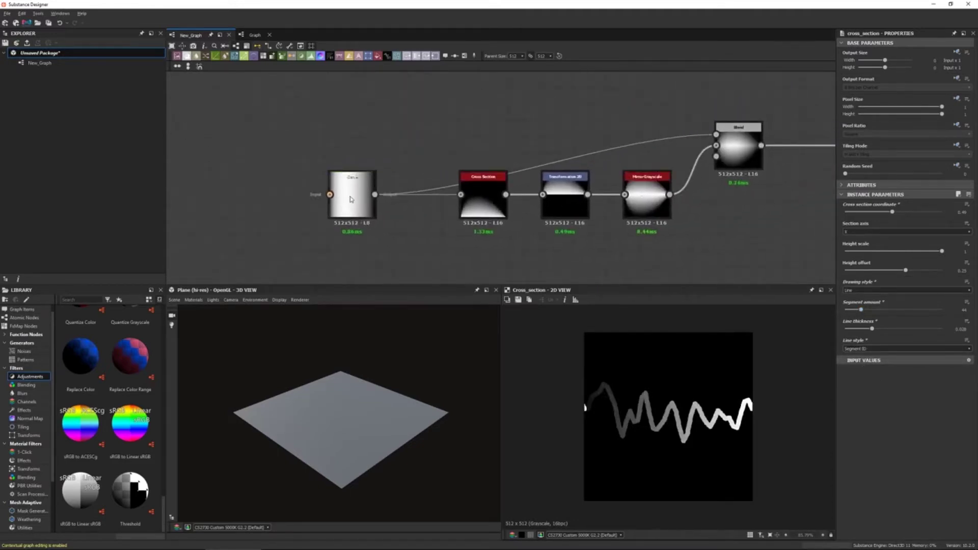
- Apply the Curve node's curve to the gradient and check the Blend result
double_click(351, 199)
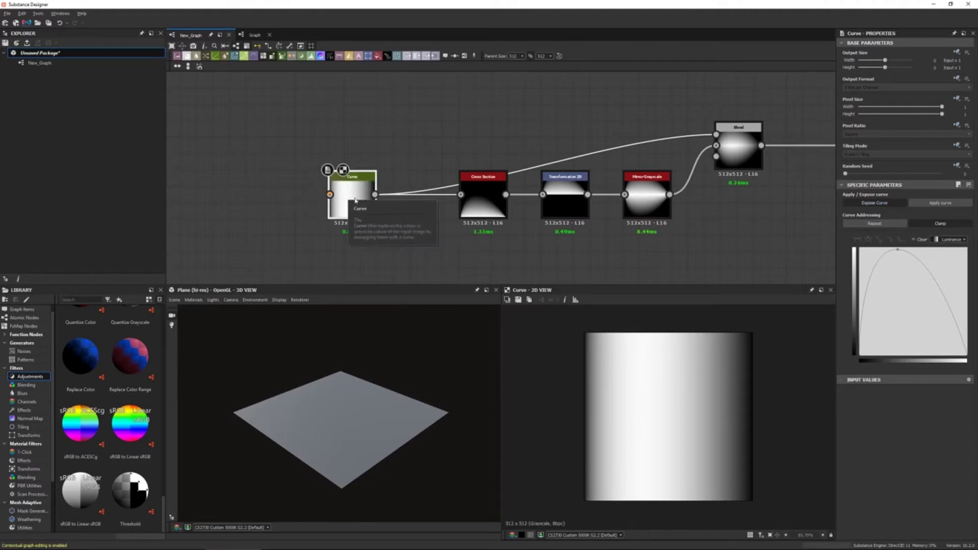
left_click(942, 208)
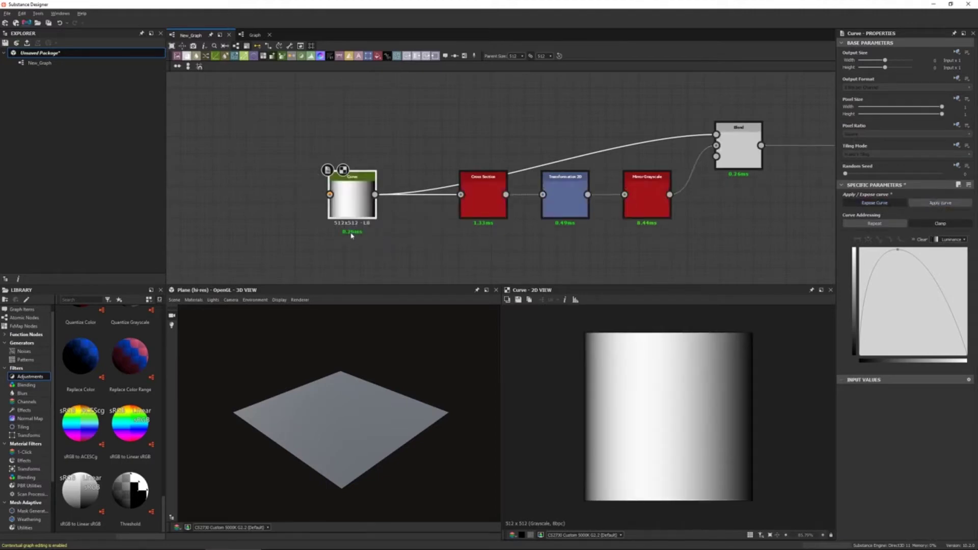
double_click(731, 146)
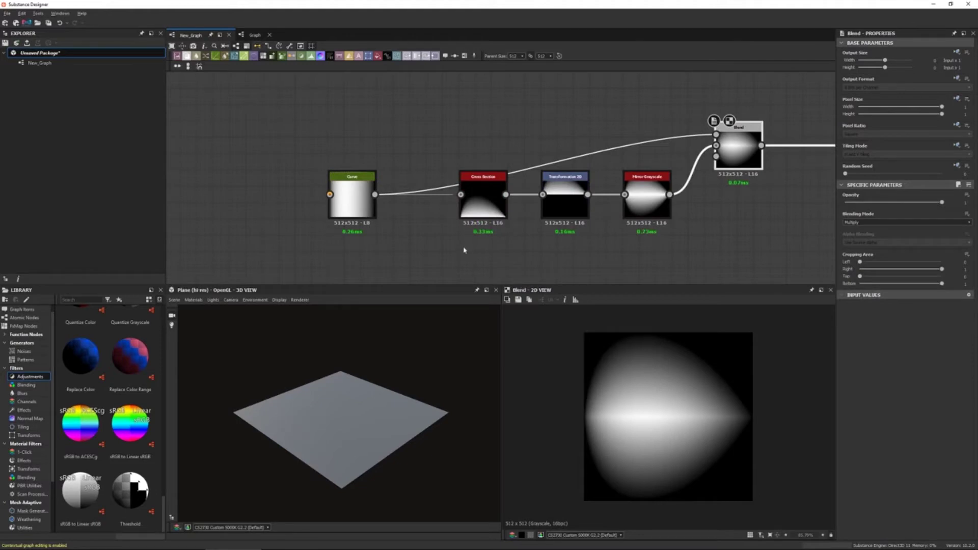
double_click(349, 203)
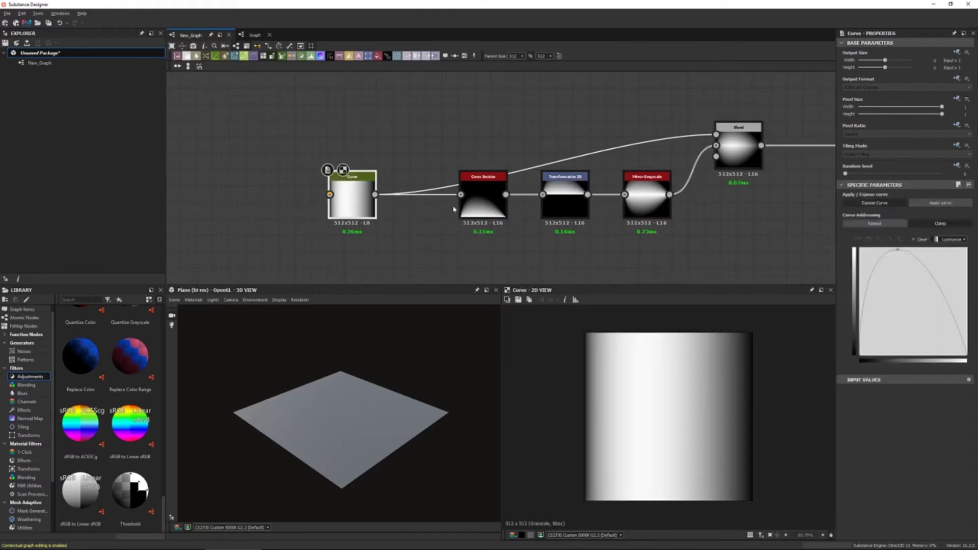
- Keep the Cross Section's Gradient drawing style and toggle its gradient inversion
double_click(483, 207)
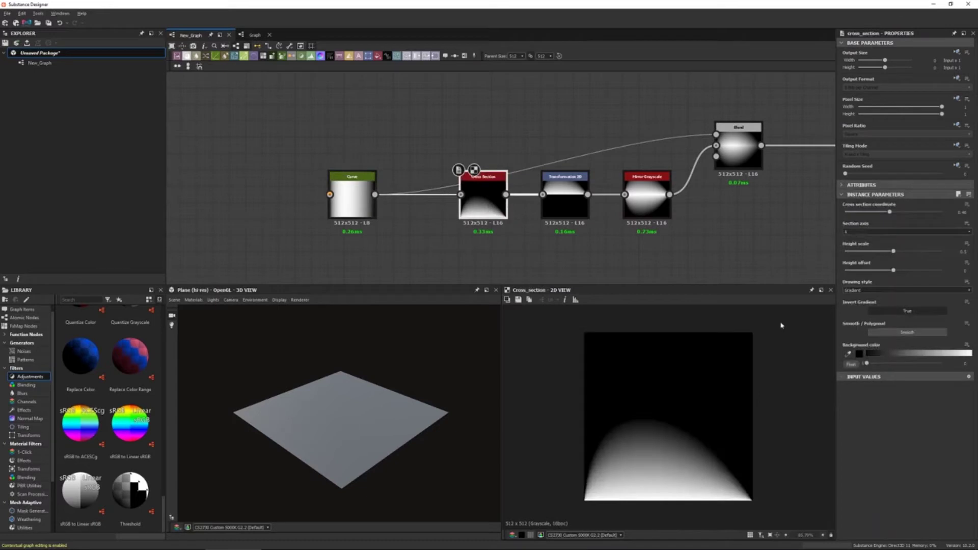
left_click(880, 291)
left_click(866, 311)
left_click(892, 312)
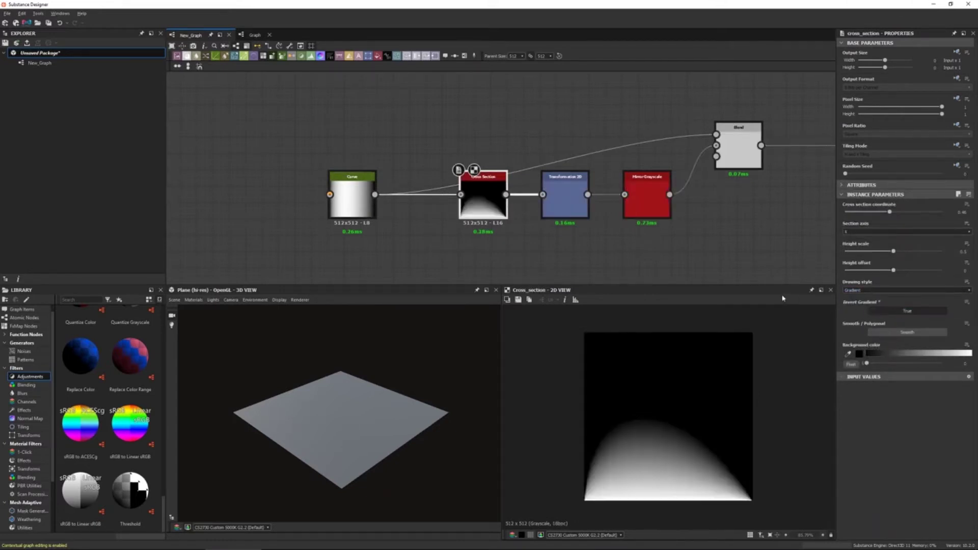
- Preview Transformation 2D, Mirror Grayscale, then the final teardrop-shaped Blend output
double_click(577, 213)
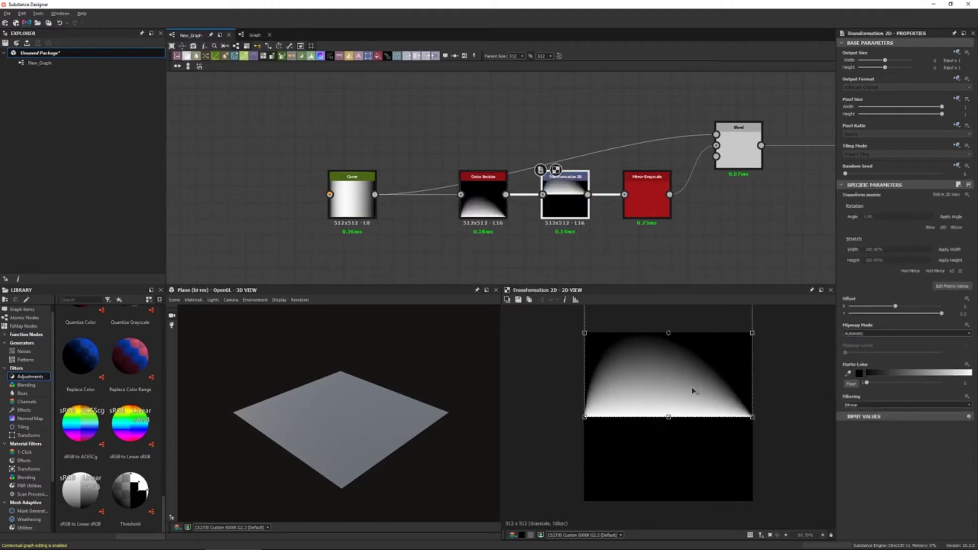
double_click(657, 206)
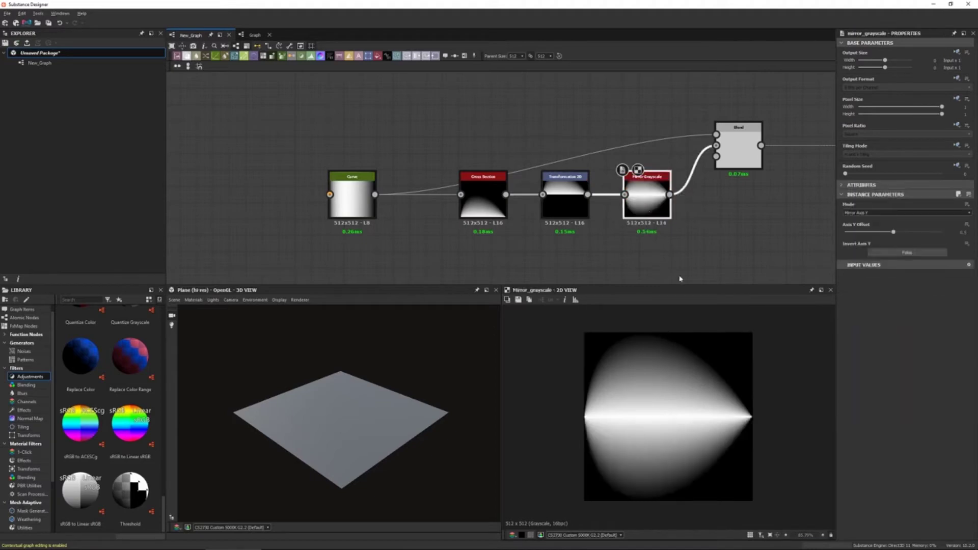
double_click(741, 161)
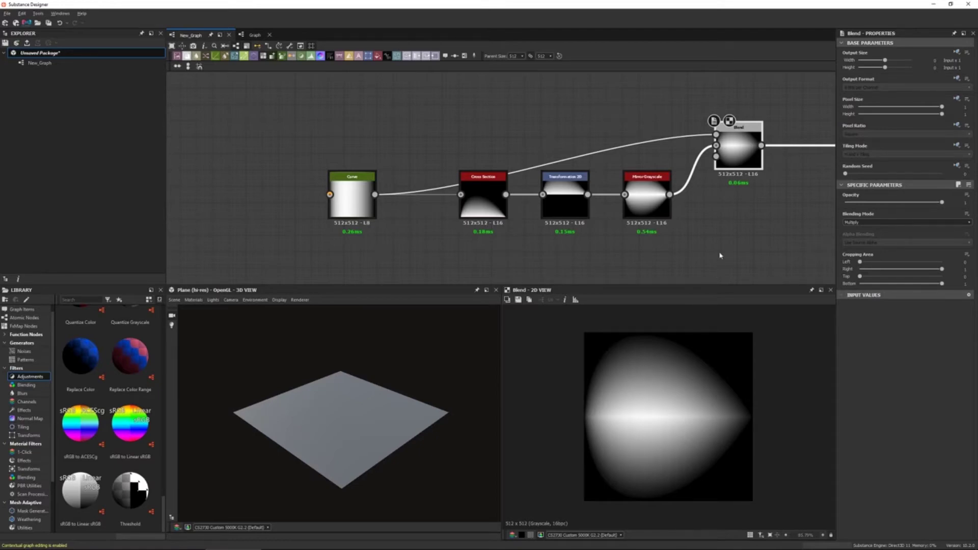
- Zoom out to frame the red output node and preview the Threshold mask
scroll(719, 257, "down", 1)
scroll(723, 242, "down", 1)
scroll(726, 224, "down", 1)
scroll(723, 222, "down", 1)
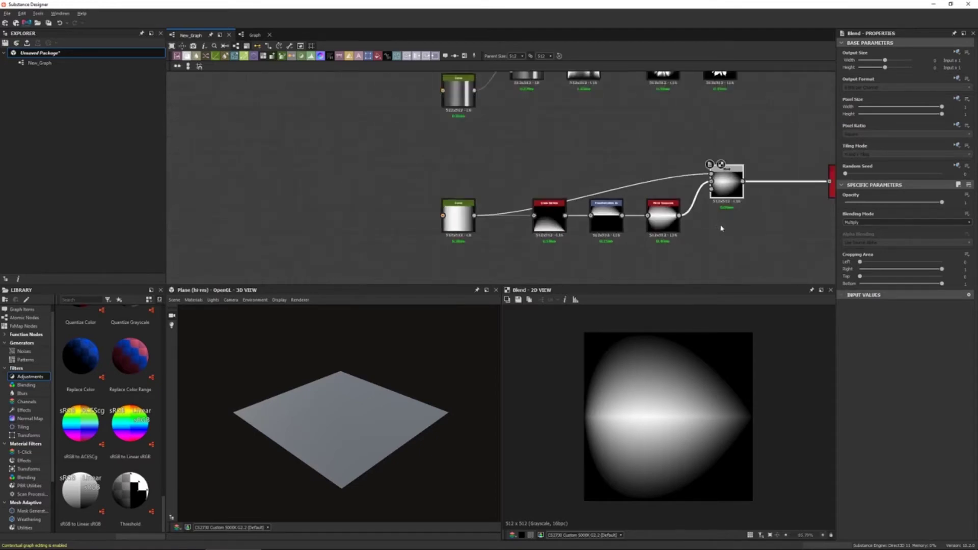
middle_click_drag(742, 202, 705, 228)
left_click(705, 228)
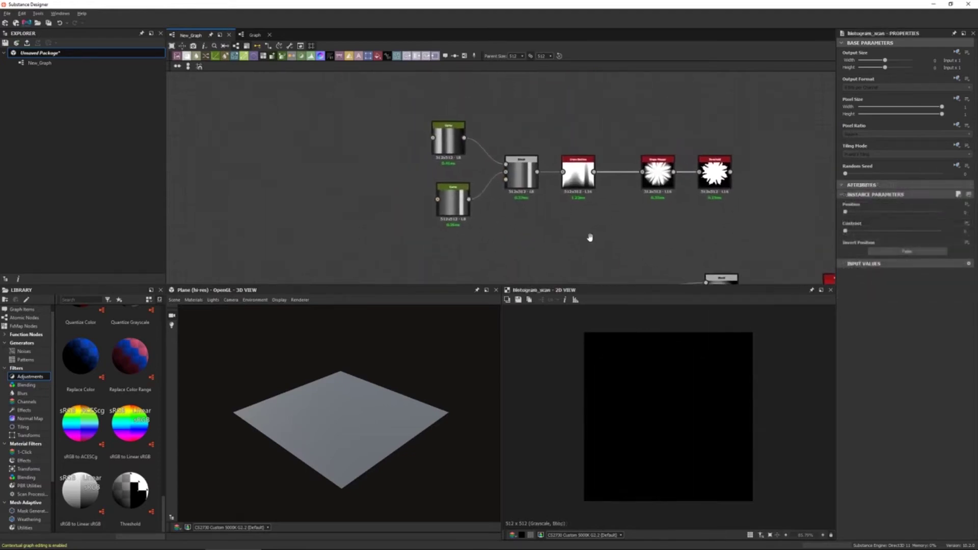
scroll(573, 204, "up", 1)
left_click(779, 163)
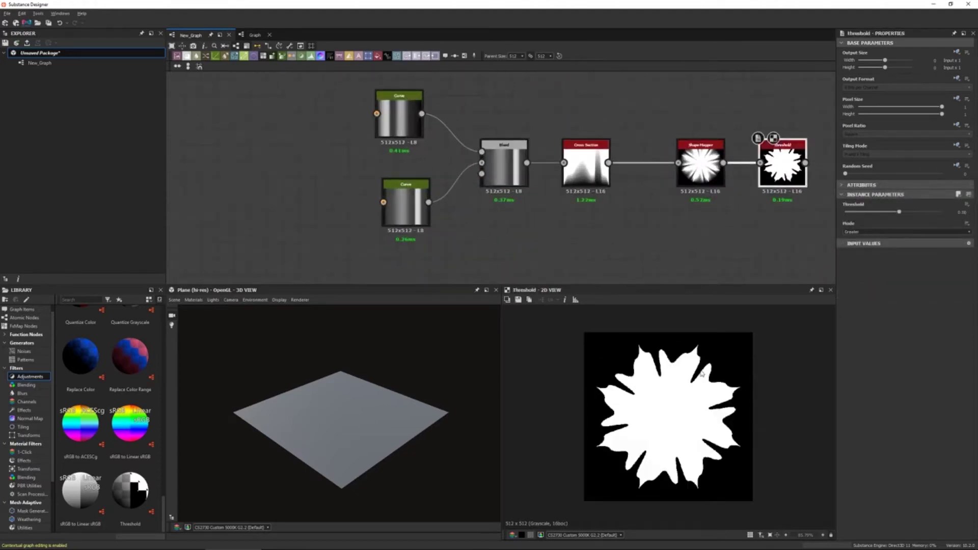
- Inspect the Curve, Blend, Cross Section, Shape Mapper and Threshold nodes in turn
left_click(399, 122)
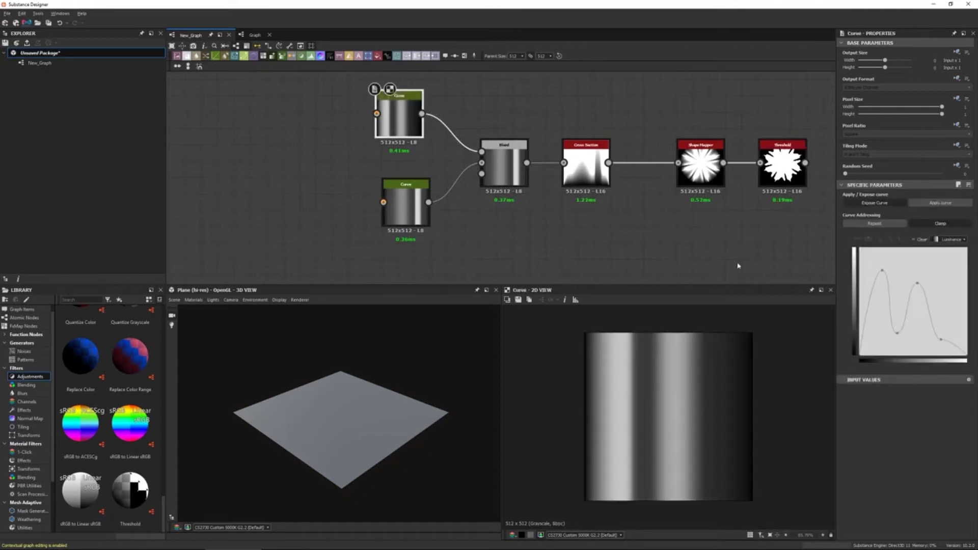
left_click(406, 206)
left_click(506, 184)
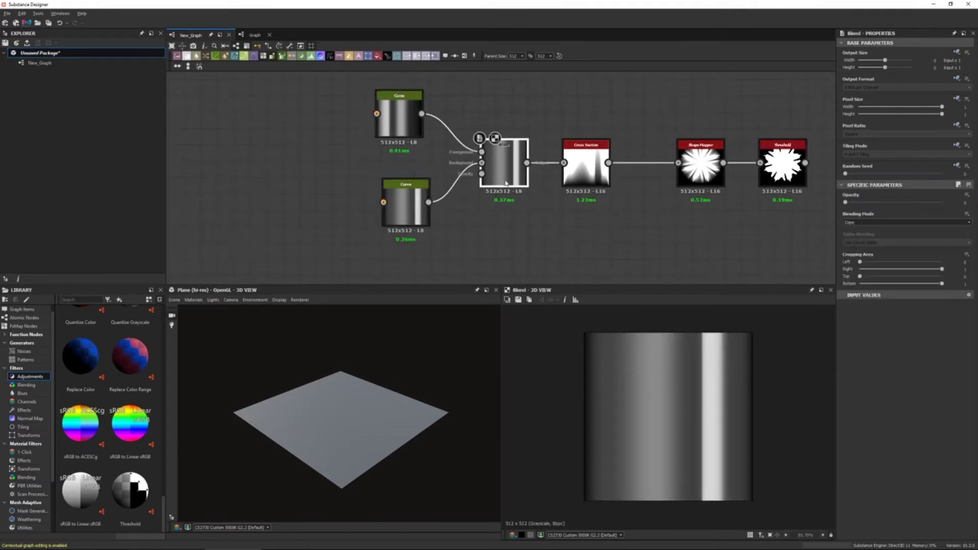
left_click(587, 169)
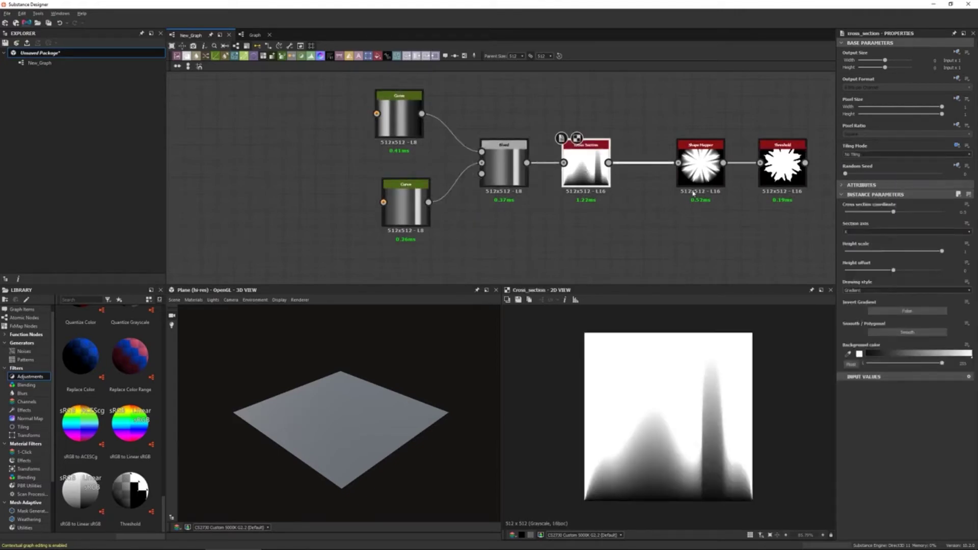
left_click(700, 171)
left_click(774, 174)
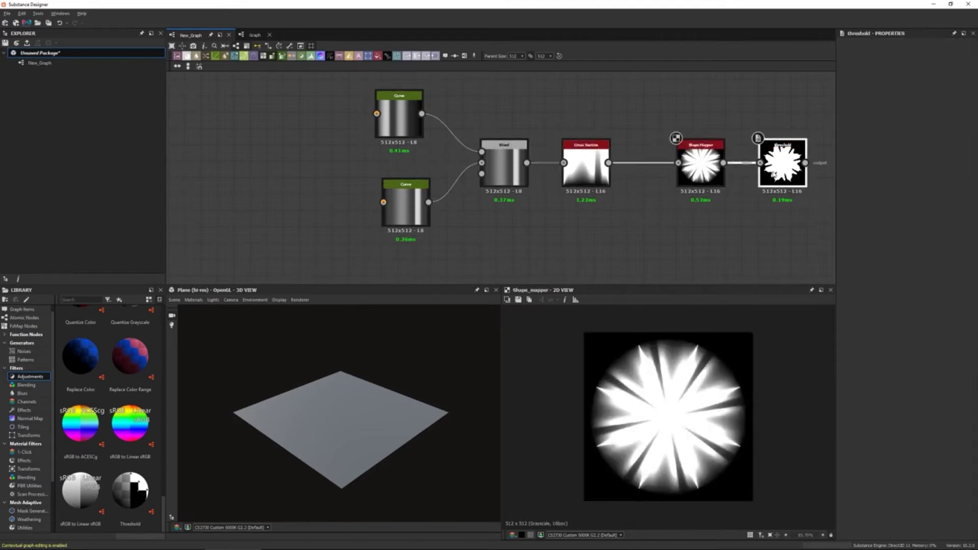
- Set the Blend node's opacity to 1
left_click(514, 159)
mouse_move(847, 203)
left_mouse_down()
mouse_move(935, 202)
mouse_move(899, 203)
left_mouse_up()
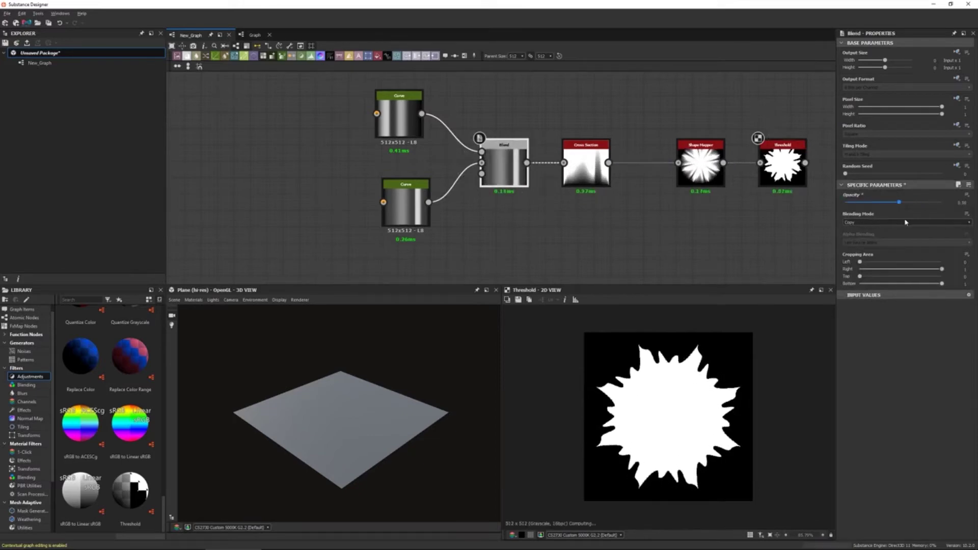
left_click_drag(899, 202, 942, 202)
- Wire a new Histogram Scan node to the Blend output beside the Threshold
middle_click_drag(777, 229, 687, 209)
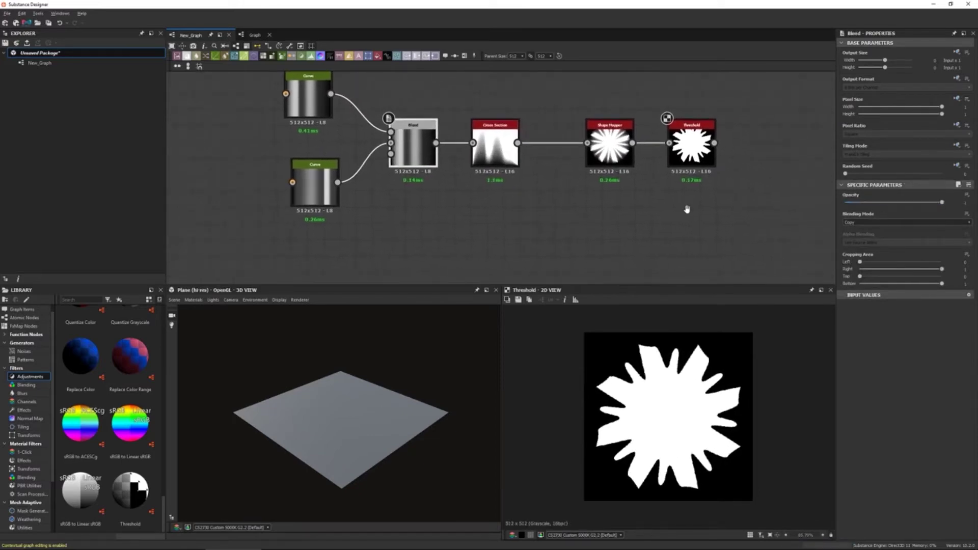
left_click(694, 148)
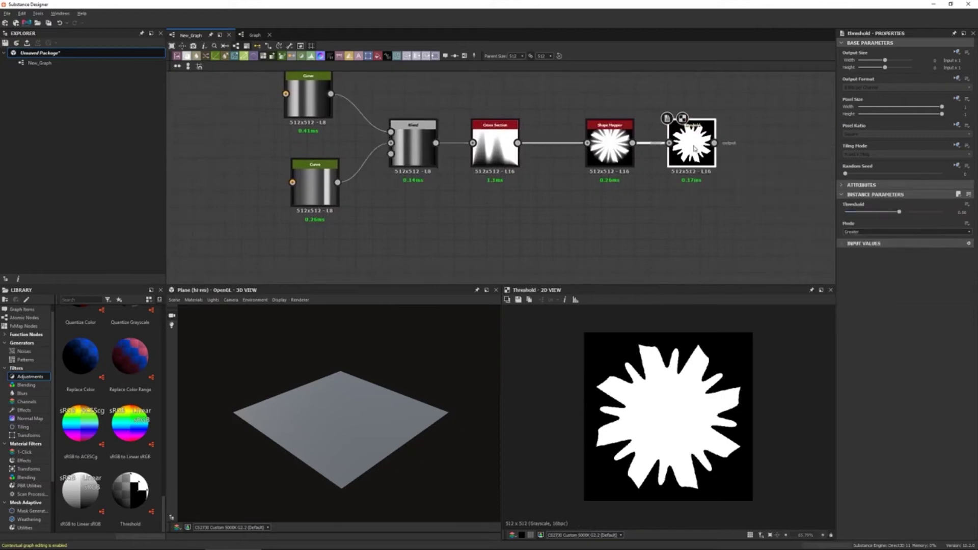
left_click_drag(562, 119, 606, 218)
double_click(628, 217)
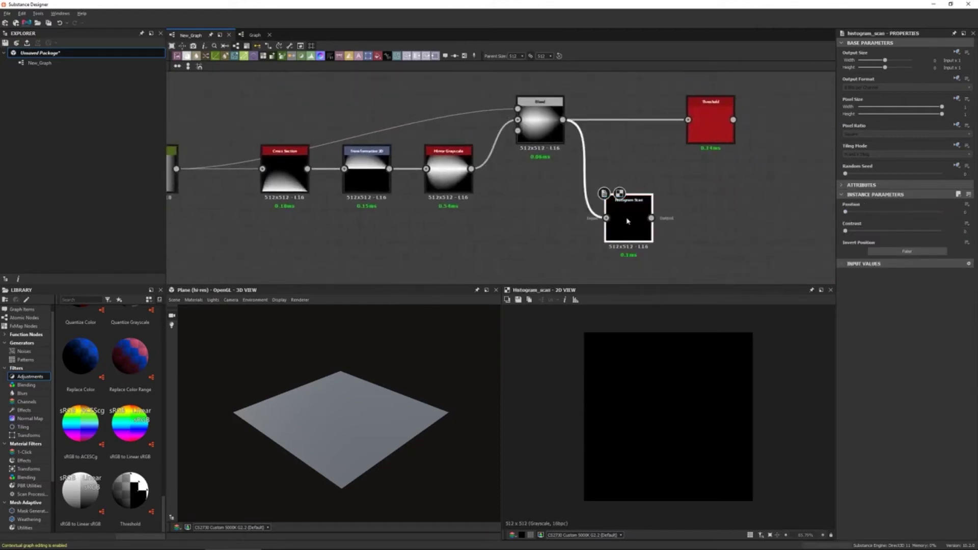
- Set the Histogram Scan position to about 0.67 and raise the Threshold to shrink the shape
left_click_drag(846, 212, 909, 212)
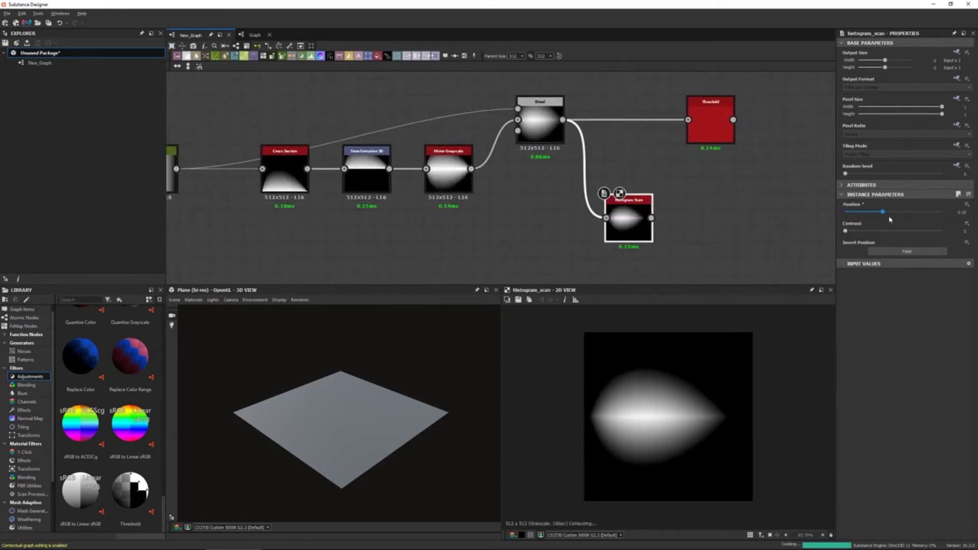
double_click(711, 117)
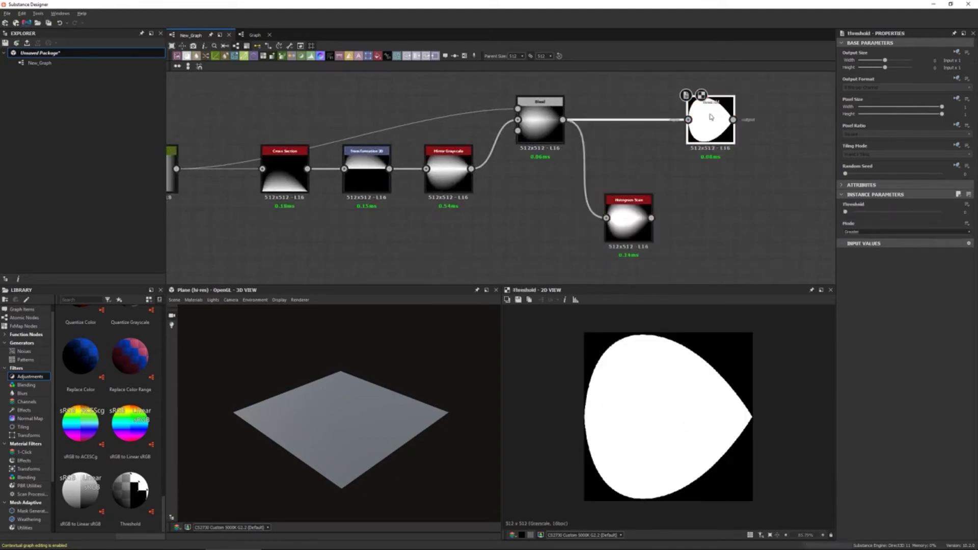
middle_click_drag(831, 180, 831, 231)
mouse_move(848, 213)
left_mouse_down()
mouse_move(919, 212)
mouse_move(863, 230)
mouse_move(914, 228)
mouse_move(866, 228)
left_mouse_up()
left_click(634, 261)
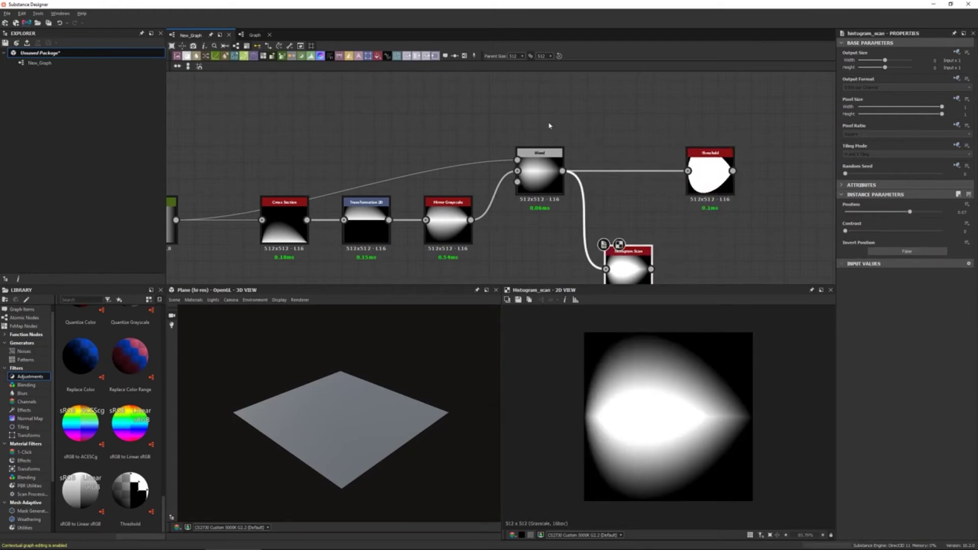
- Navigate to the Tile Generator and show its grid of white discs
scroll(520, 145, "down", 2)
mouse_move(496, 120)
middle_mouse_down()
mouse_move(519, 156)
mouse_move(539, 236)
middle_mouse_up()
scroll(566, 163, "up", 3)
scroll(566, 163, "up", 2)
middle_click_drag(569, 173, 540, 199)
left_click(540, 199)
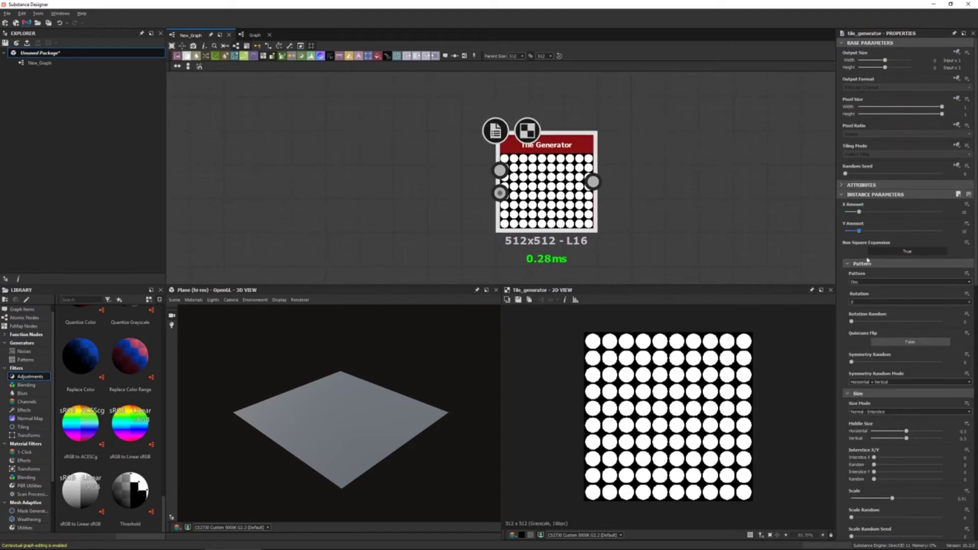
scroll(868, 260, "down", 3)
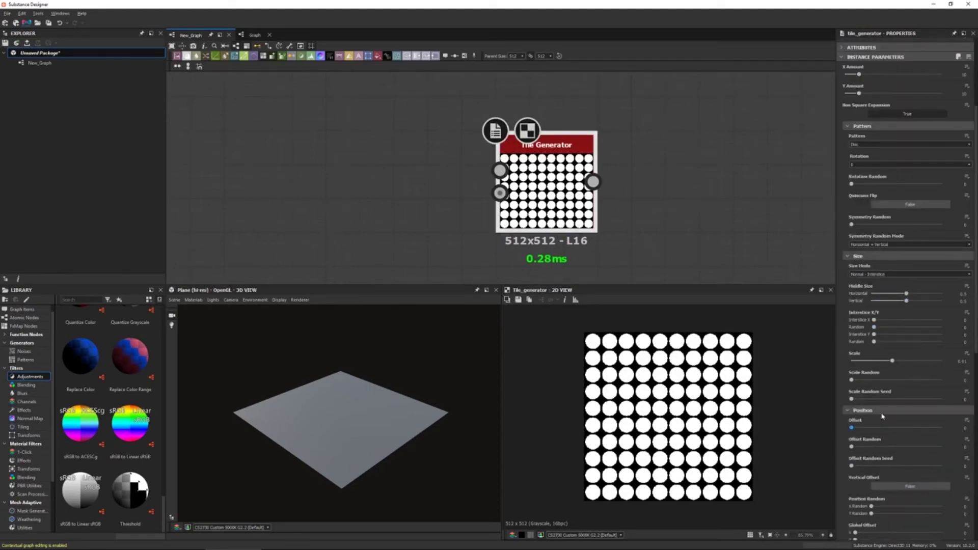
scroll(899, 268, "up", 5)
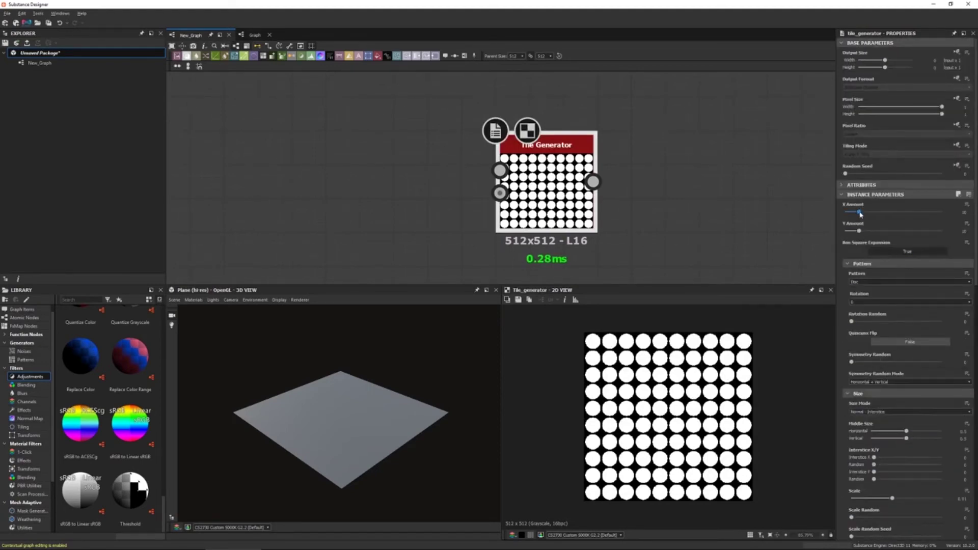
mouse_move(877, 217)
left_mouse_down()
mouse_move(862, 224)
mouse_move(867, 236)
left_mouse_up()
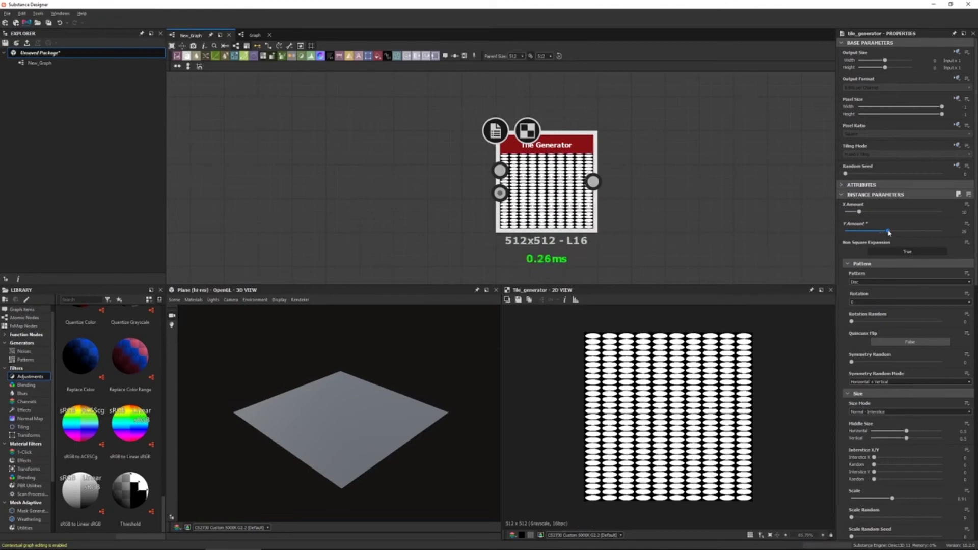
left_click_drag(867, 236, 875, 234)
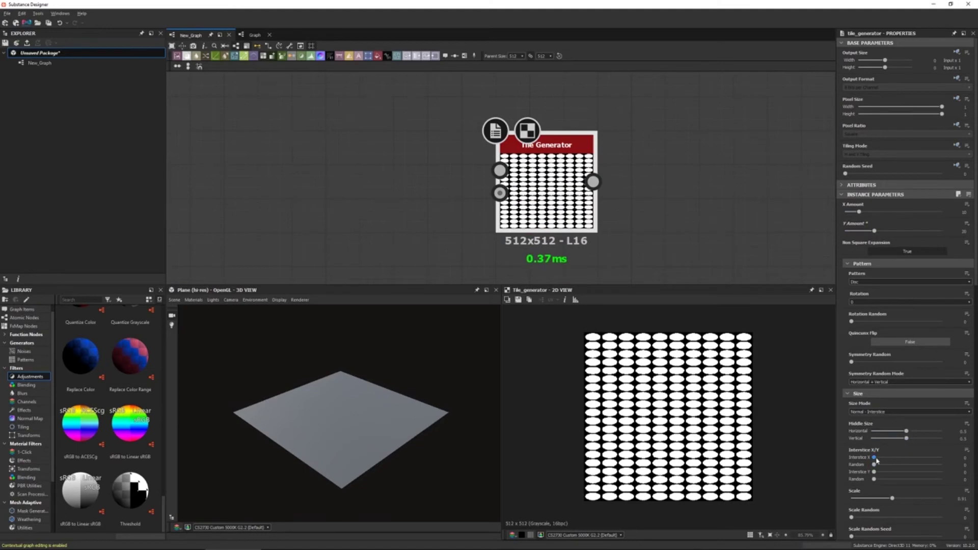
left_click_drag(874, 457, 907, 458)
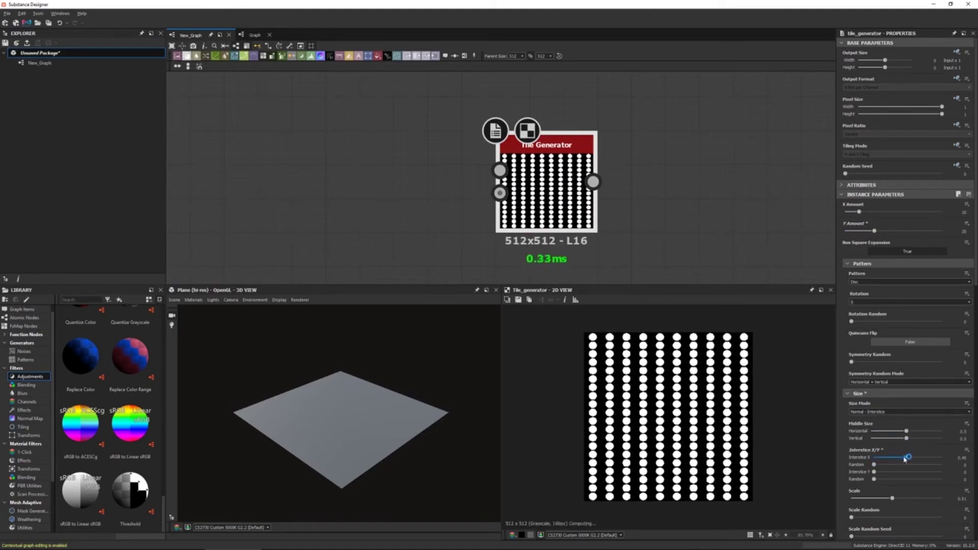
left_click_drag(906, 459, 902, 458)
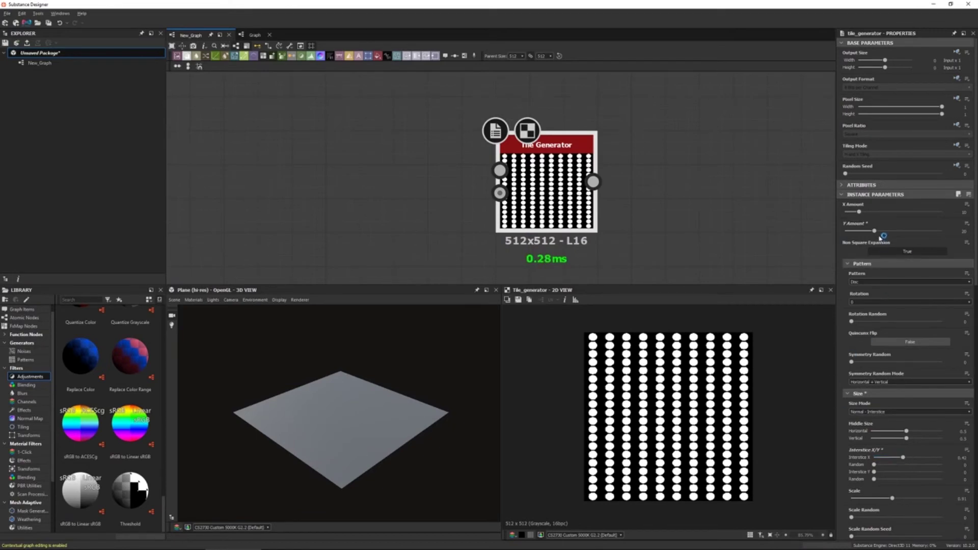
left_click_drag(876, 232, 860, 234)
scroll(896, 448, "down", 3)
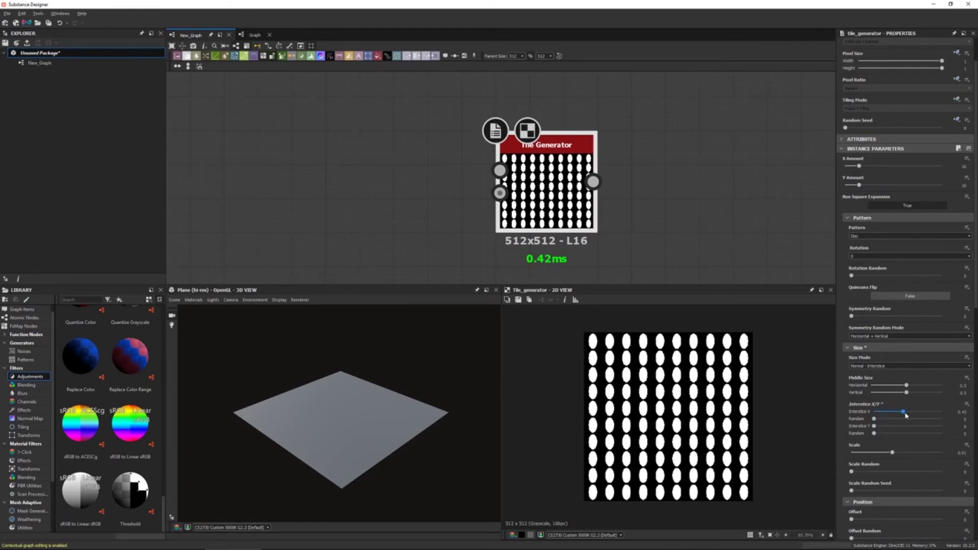
left_click_drag(905, 415, 874, 413)
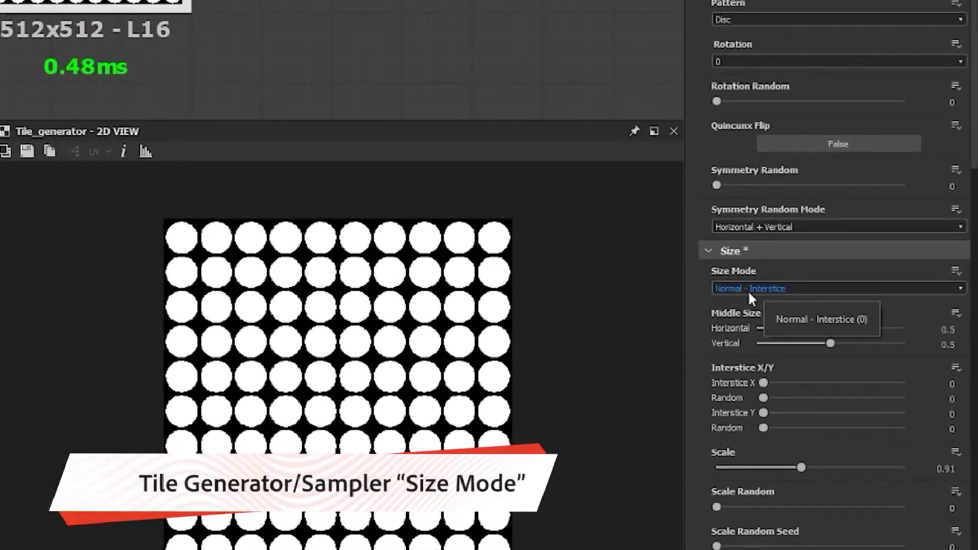
- Try Keep Ratio and Absolute size modes while adjusting the dot column and row counts
left_click(872, 366)
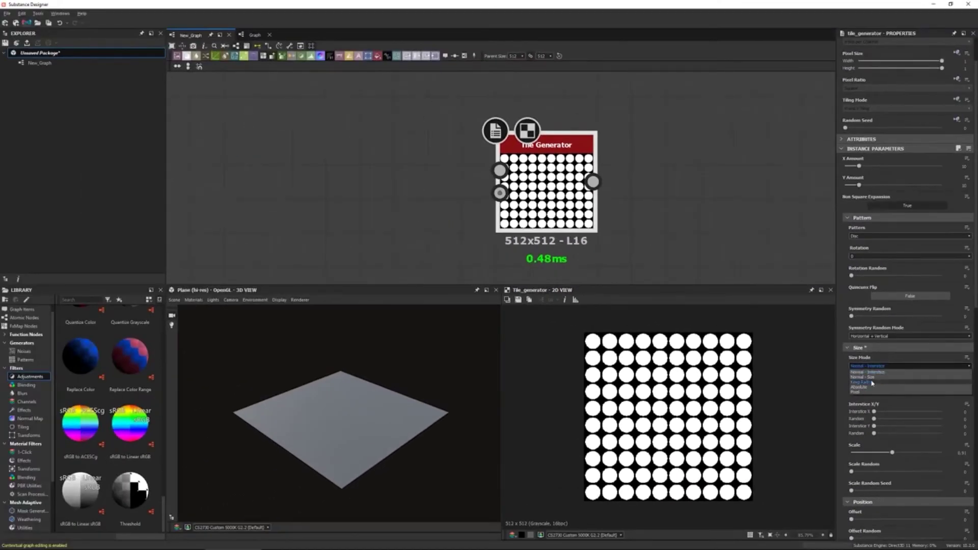
left_click(877, 383)
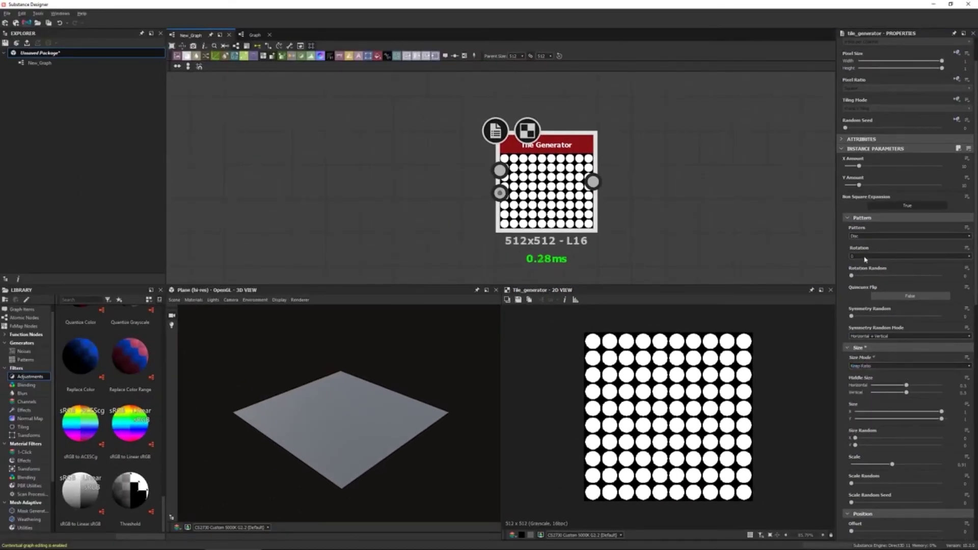
left_click_drag(860, 185, 863, 201)
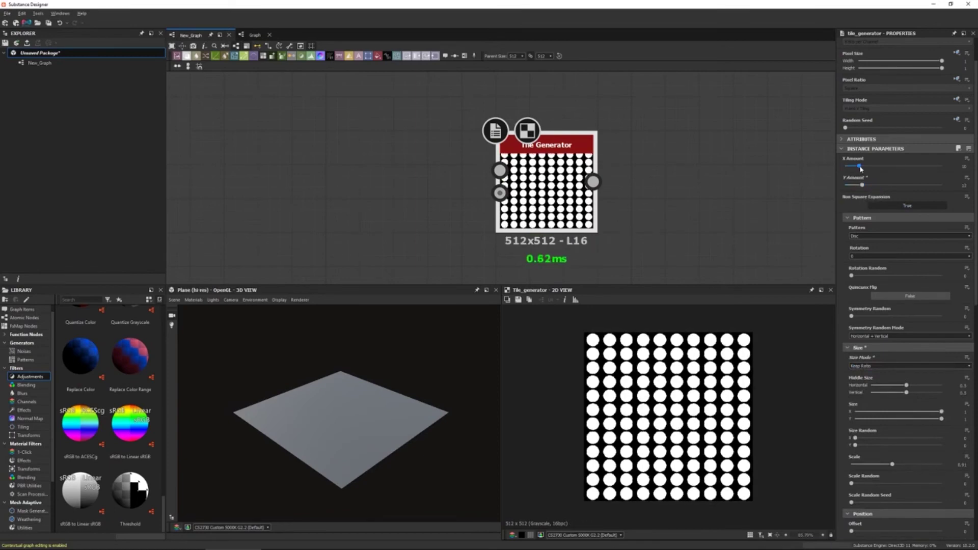
left_click_drag(860, 167, 873, 166)
left_click(868, 366)
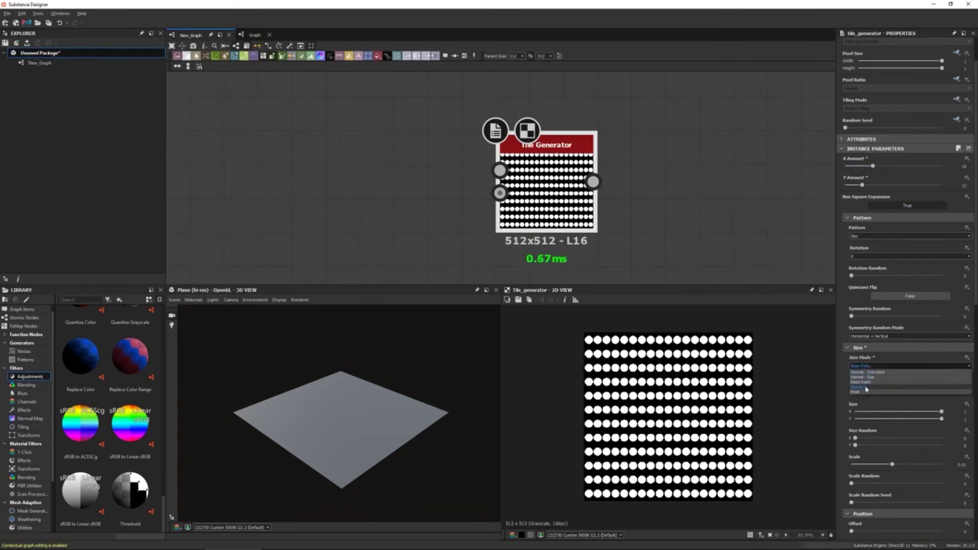
left_click(866, 389)
mouse_move(872, 168)
left_mouse_down()
mouse_move(856, 167)
mouse_move(869, 188)
mouse_move(857, 192)
left_mouse_up()
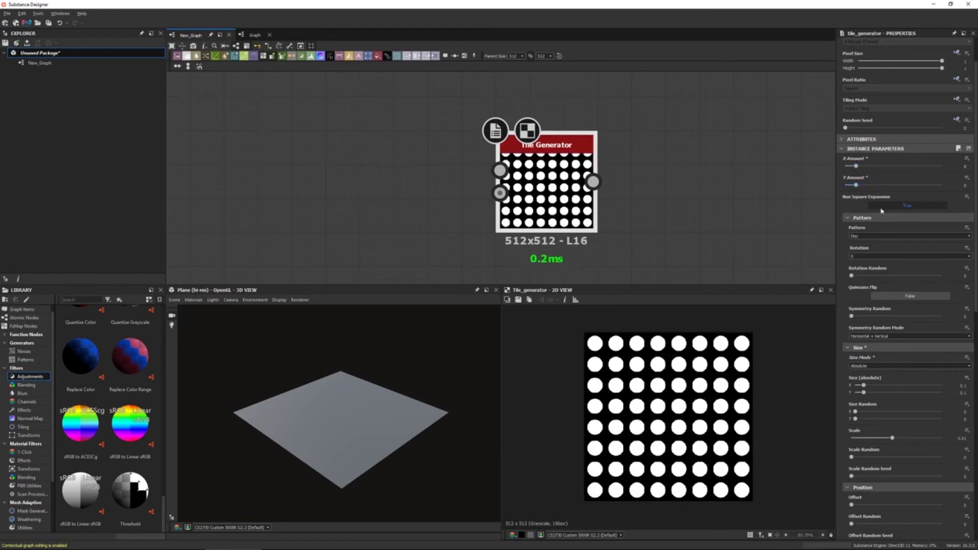
- Set size mode to Normal - Size and shrink the dots' width and height
left_click(875, 368)
left_click(878, 380)
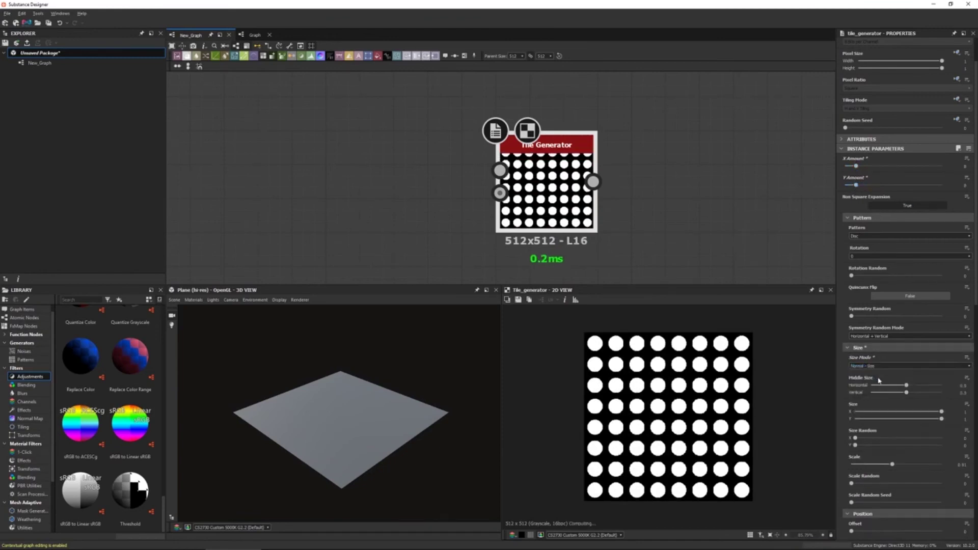
left_click_drag(940, 417, 886, 419)
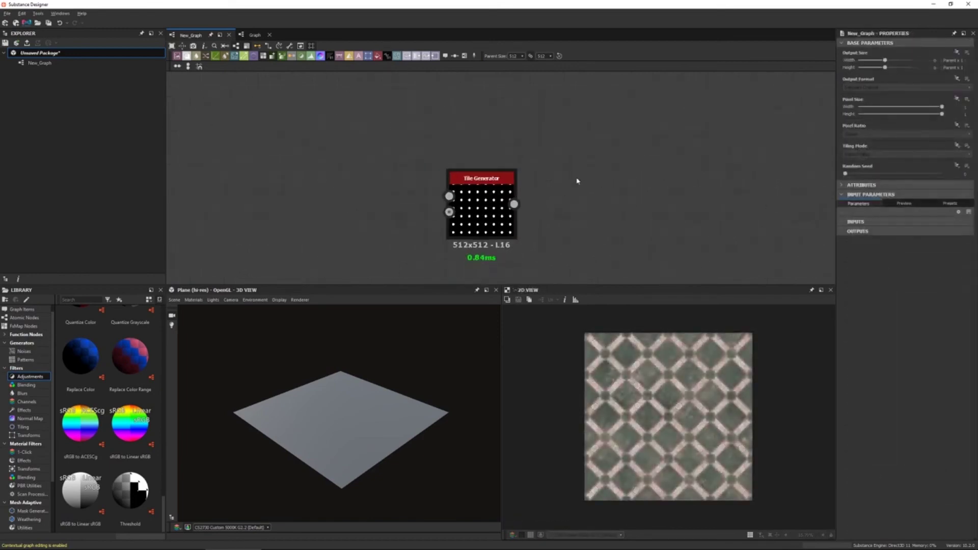
- Add a Get Size (Color) node fed by the Tile Generator, reporting 512 by 512
key("space")
type("get")
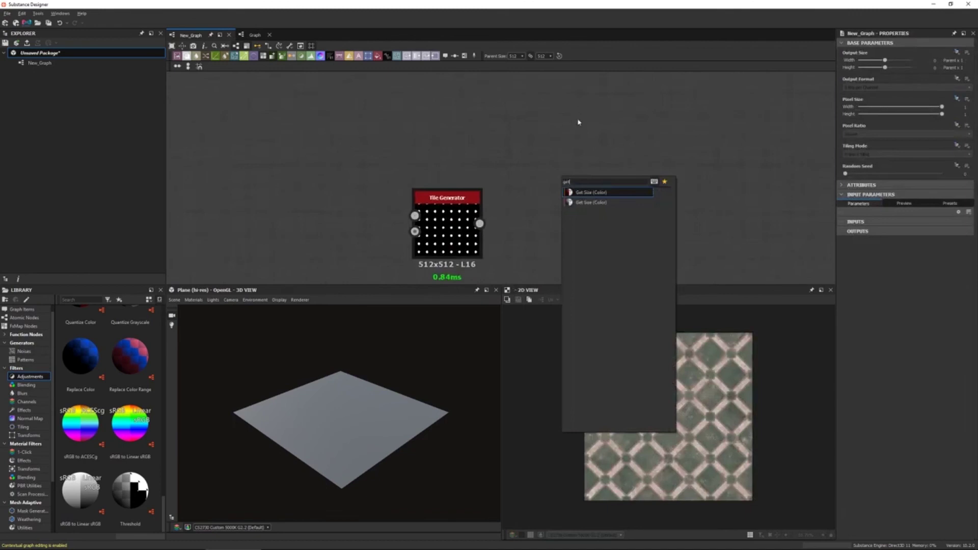
left_click(593, 193)
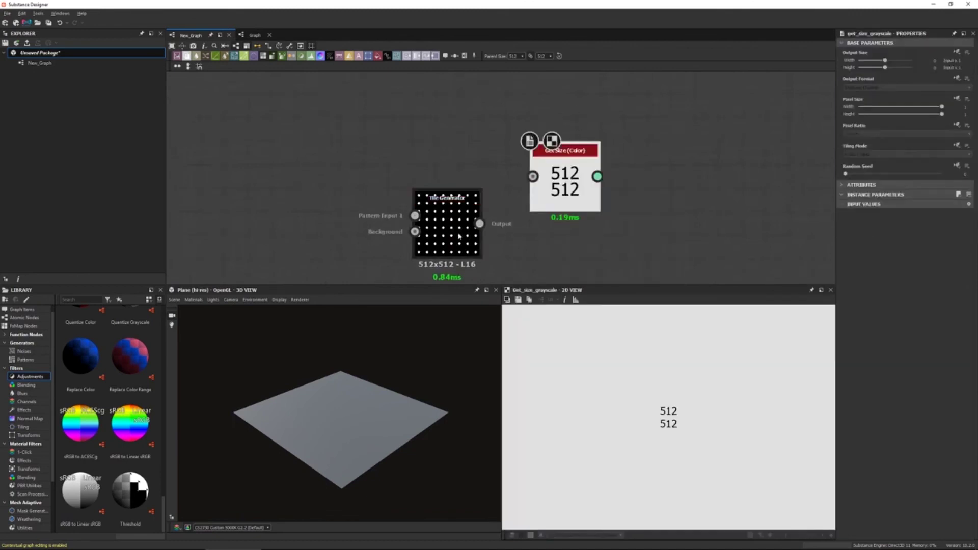
left_click_drag(480, 225, 533, 176)
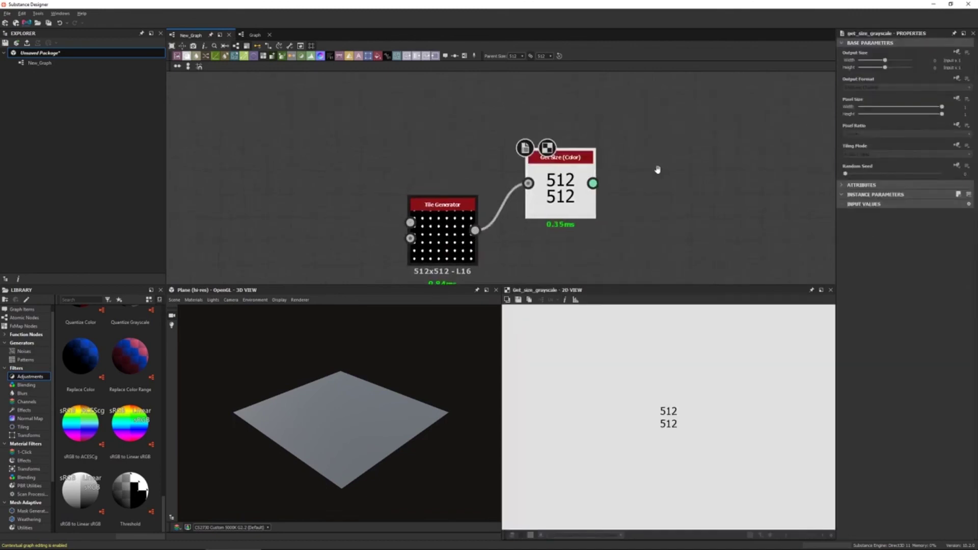
- Add a PBR Render node by searching 'pbr'
key("space")
type("pbr")
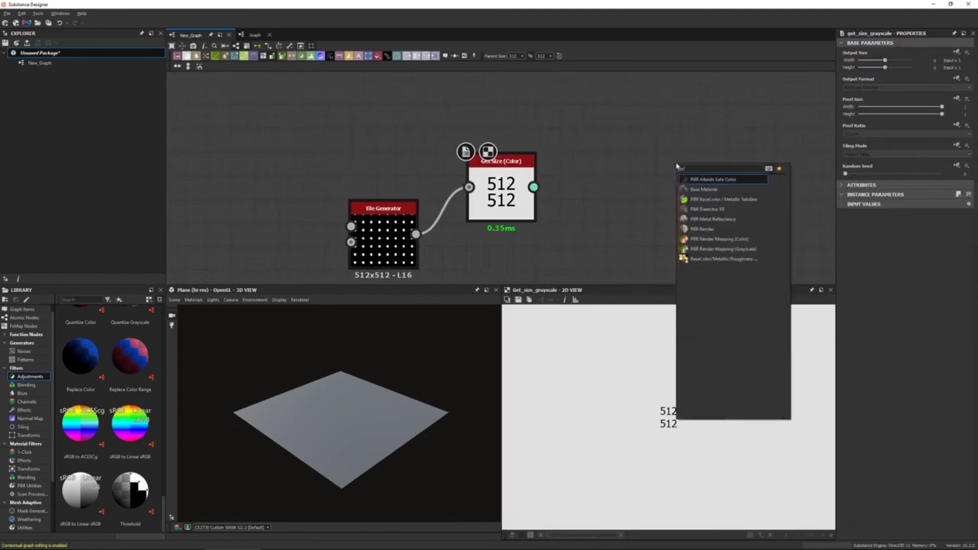
key("Down")
key("Down")
key("Down")
key("Down")
key("Return")
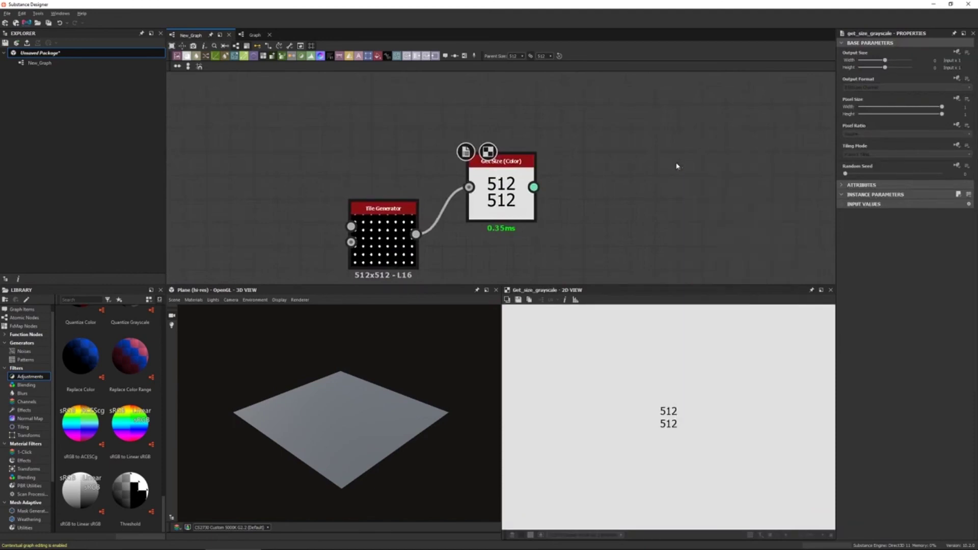
- Wire the Bricks 001 material into PBR Render and preview the brick sphere
scroll(595, 179, "down", 2)
scroll(102, 401, "down", 3)
left_click_drag(80, 331, 591, 209)
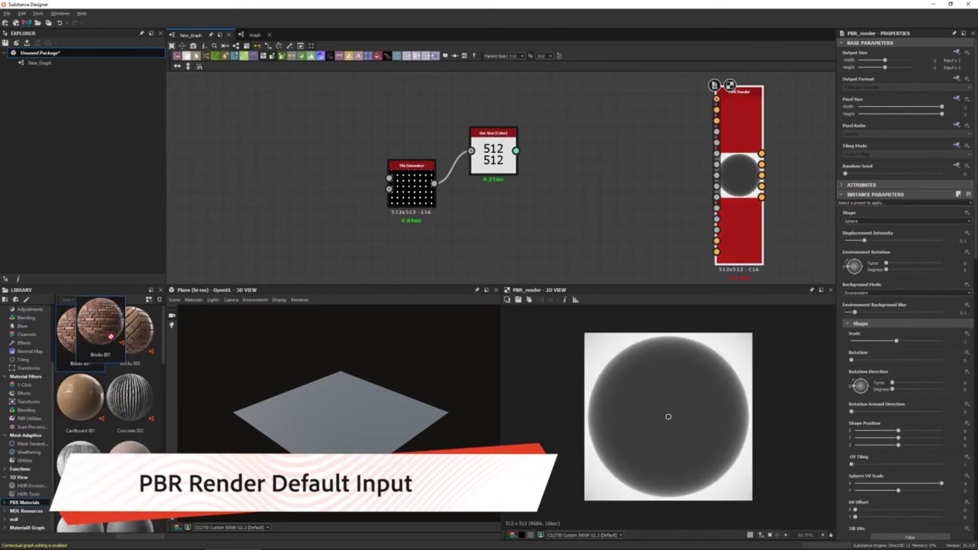
left_click_drag(611, 206, 739, 176, "shift")
double_click(738, 122)
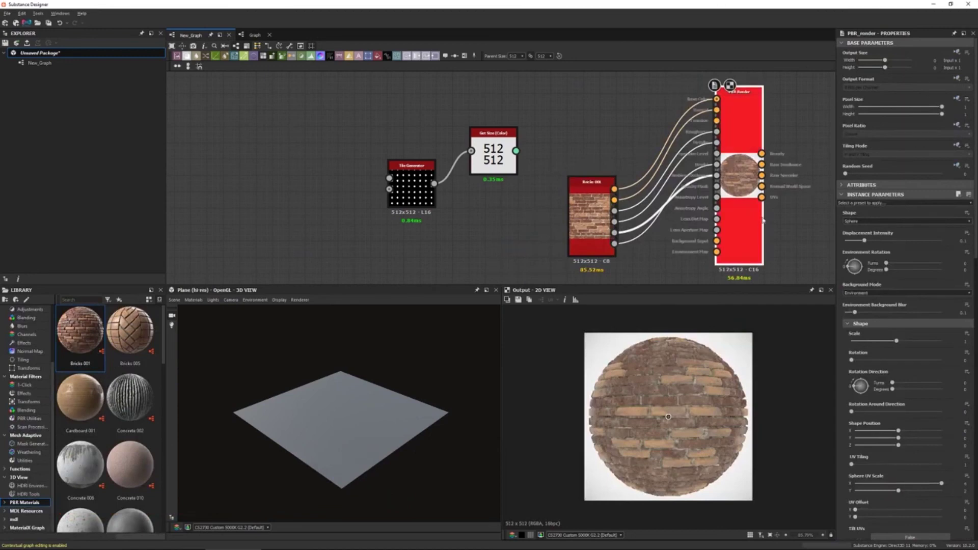
- Frame the node chain and search the node library for 'color'
middle_click_drag(781, 233, 623, 249)
scroll(672, 208, "down", 2)
middle_click_drag(672, 208, 568, 235)
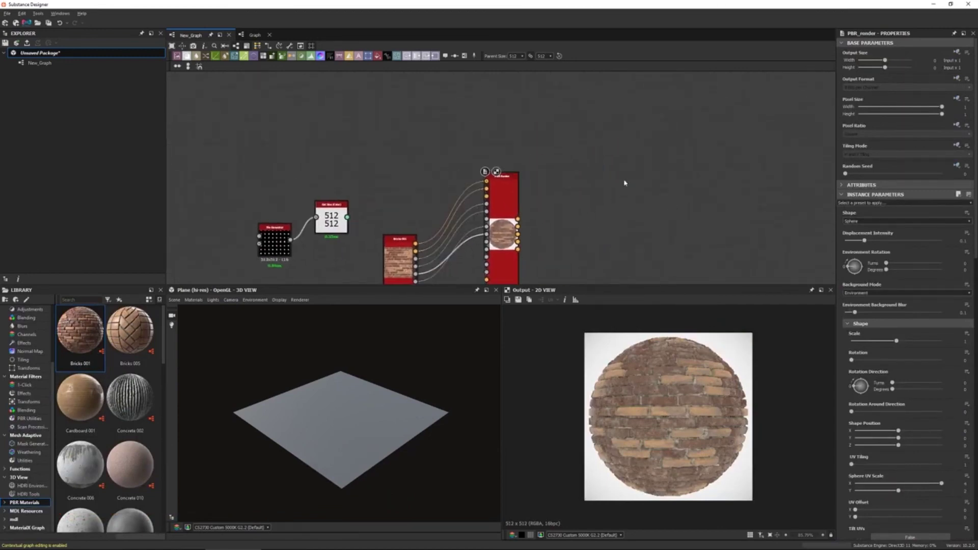
middle_click_drag(630, 178, 567, 194)
key("space")
type("color")
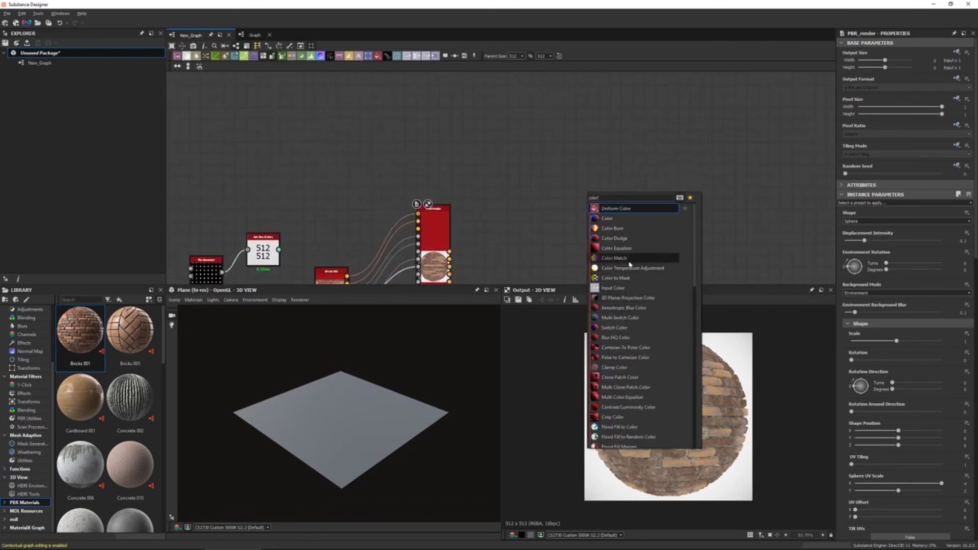
- Add a Color Match node and set its Mask Mode to Input to expose a Mask Input
left_click(613, 258)
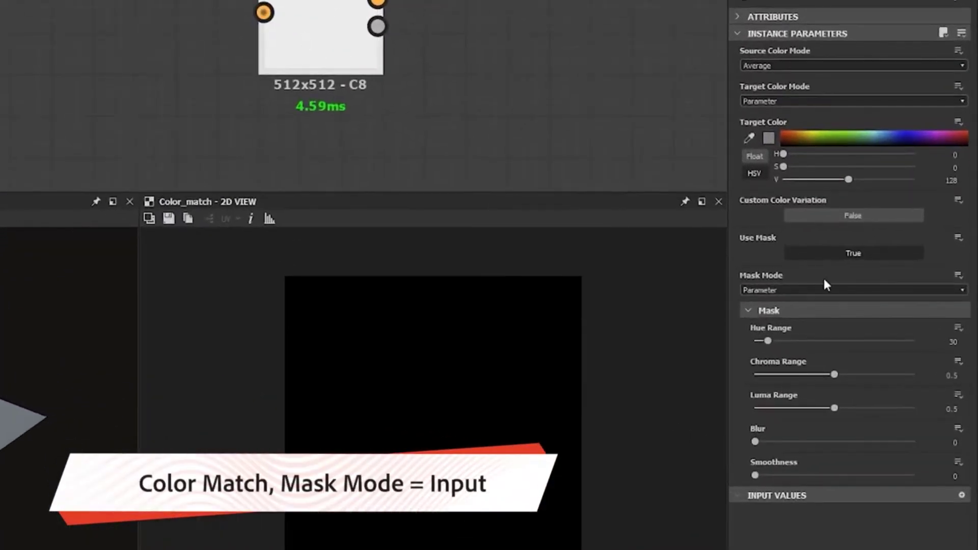
left_click(820, 289)
left_click(753, 310)
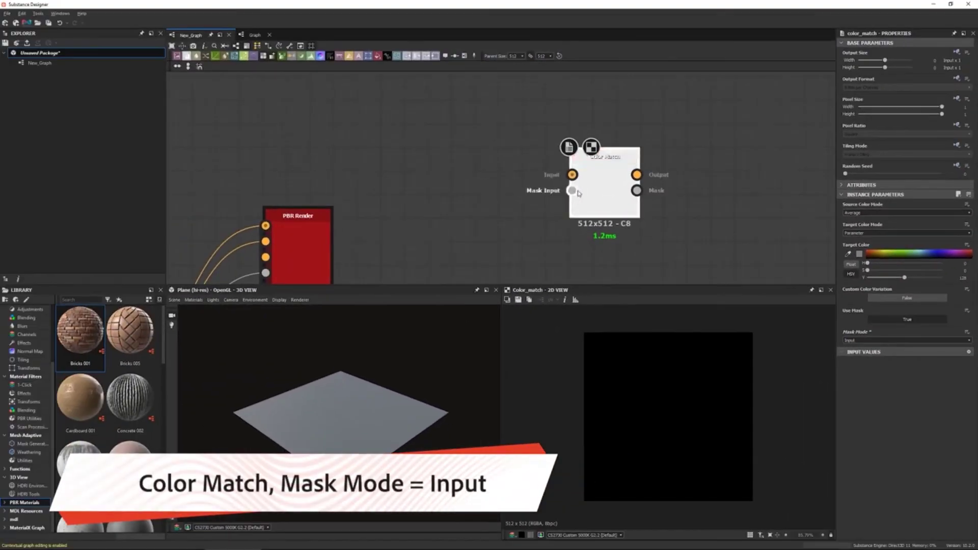